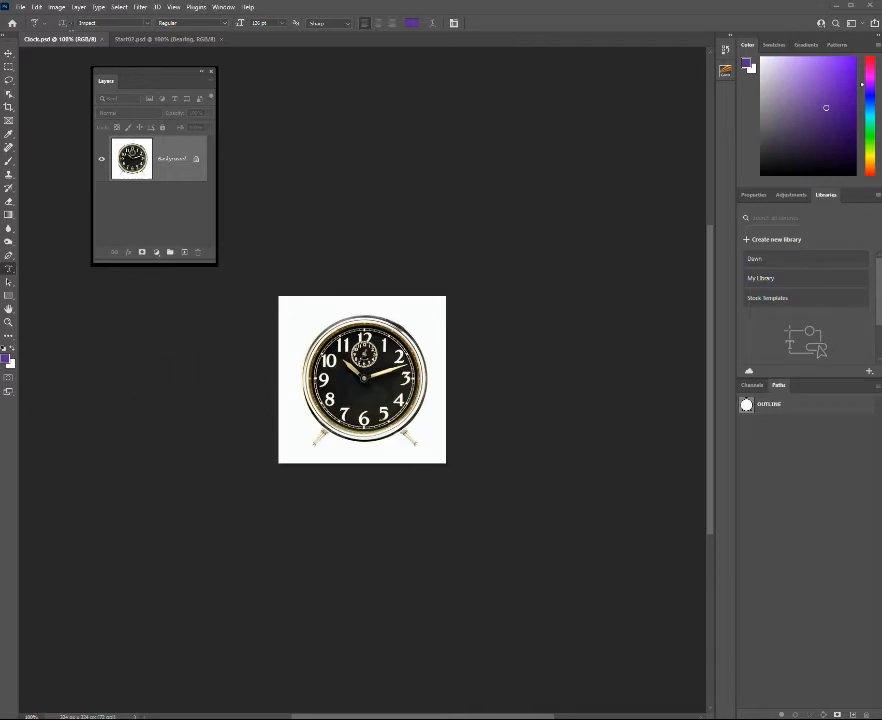
Look over the Clock.psd and Start02.psd documents and make Background the active layer in Start02.psd.
{"action": "left_click", "coordinate": [57, 41]}
{"action": "left_click", "coordinate": [141, 44]}
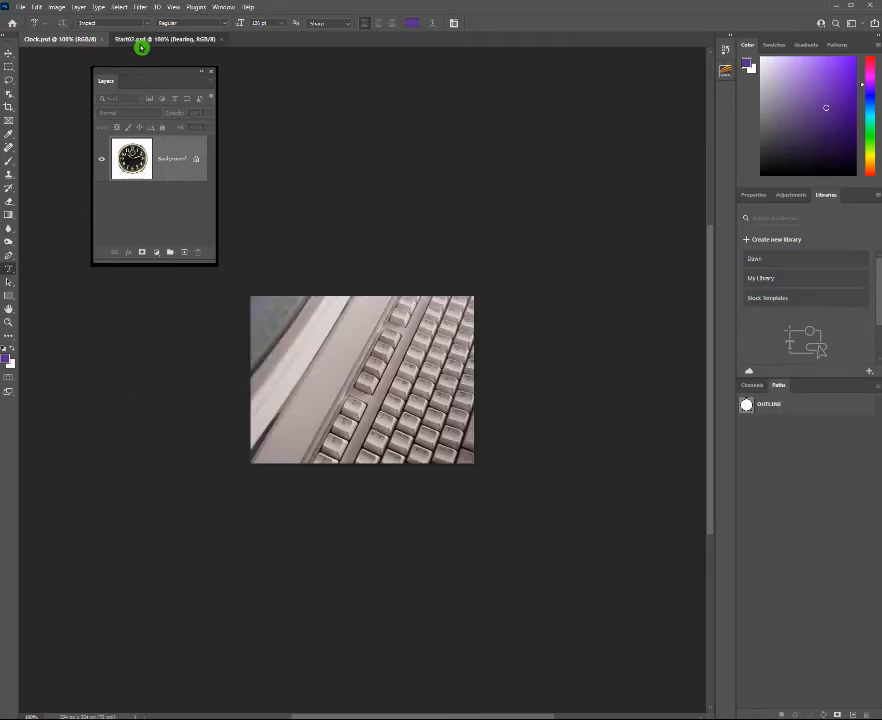
{"action": "left_click", "coordinate": [51, 44]}
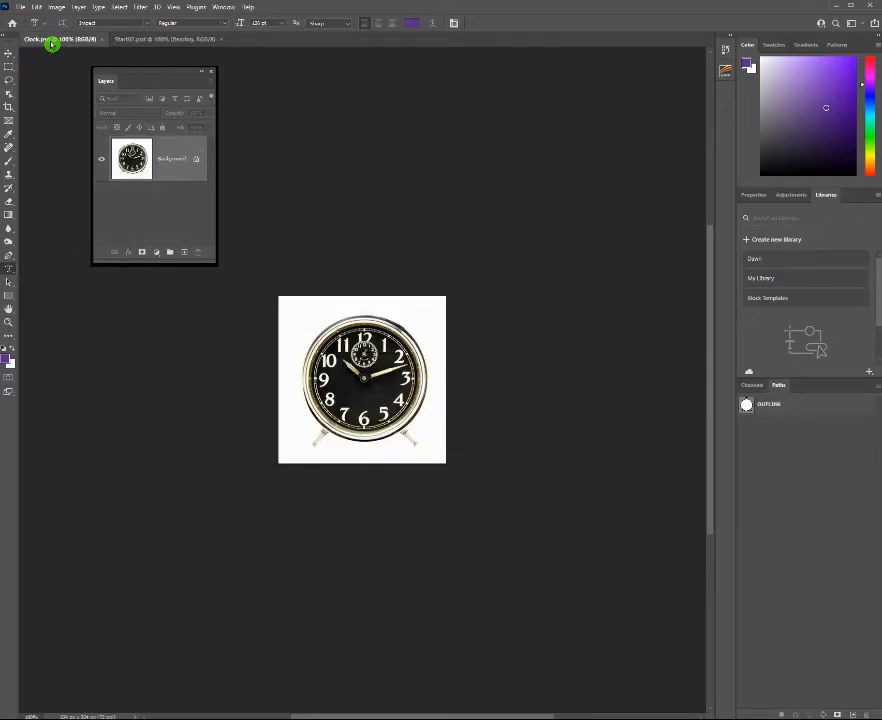
{"action": "left_click", "coordinate": [134, 40]}
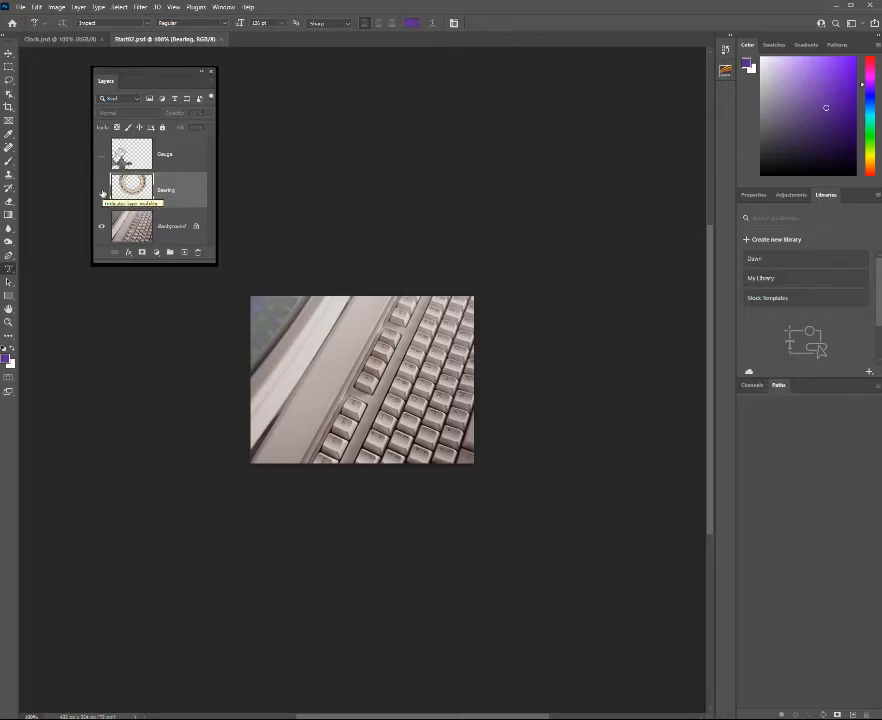
{"action": "left_click", "coordinate": [128, 118]}
{"action": "left_click", "coordinate": [180, 228]}
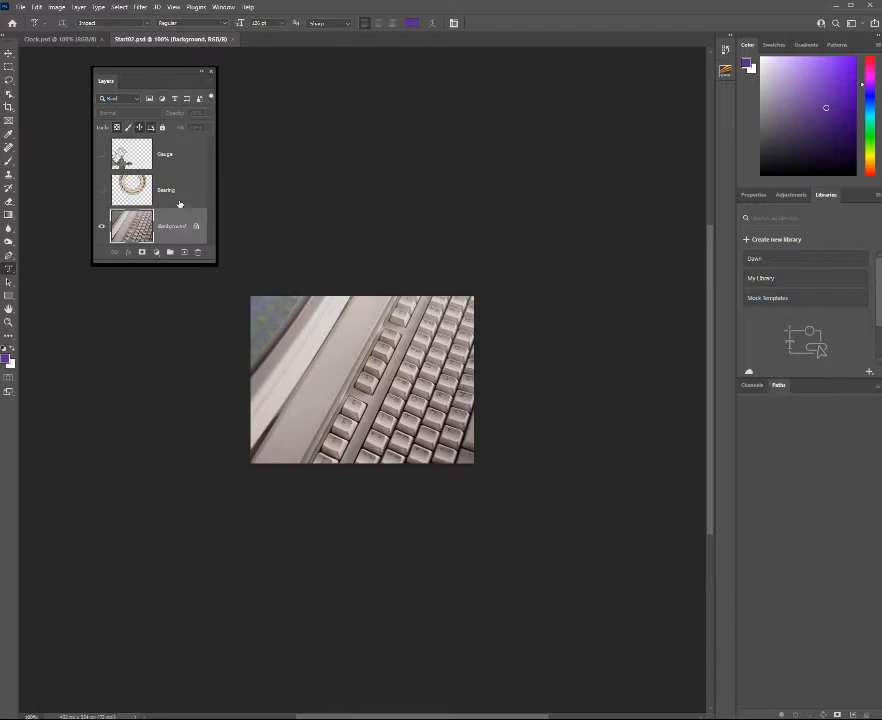
In Clock.psd, select the white backdrop with the Magic Wand, Contiguous on, and invert the selection to isolate the clock.
{"action": "left_click", "coordinate": [74, 46]}
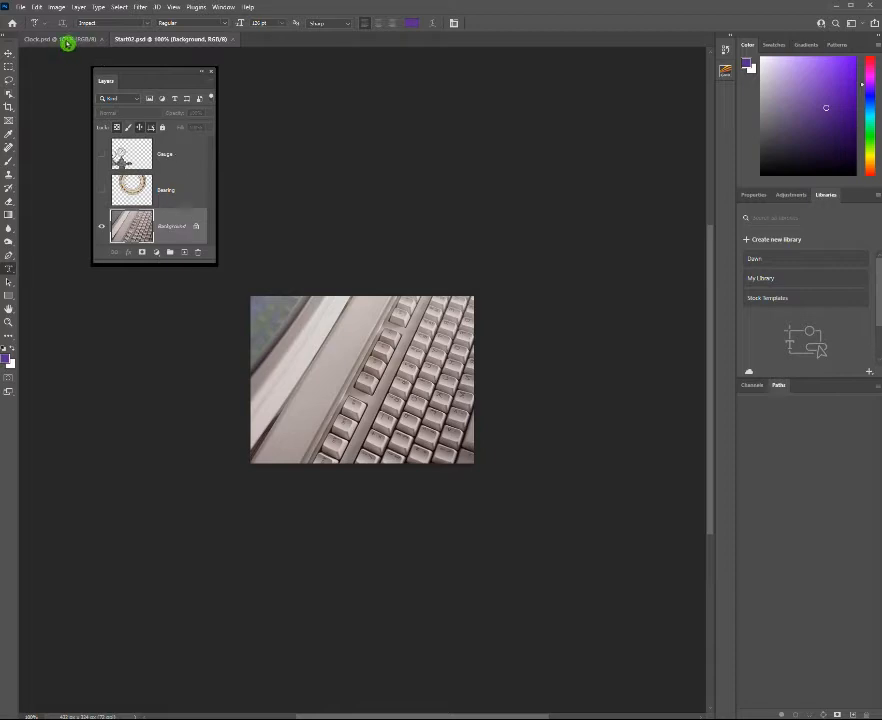
{"action": "left_click", "coordinate": [67, 43]}
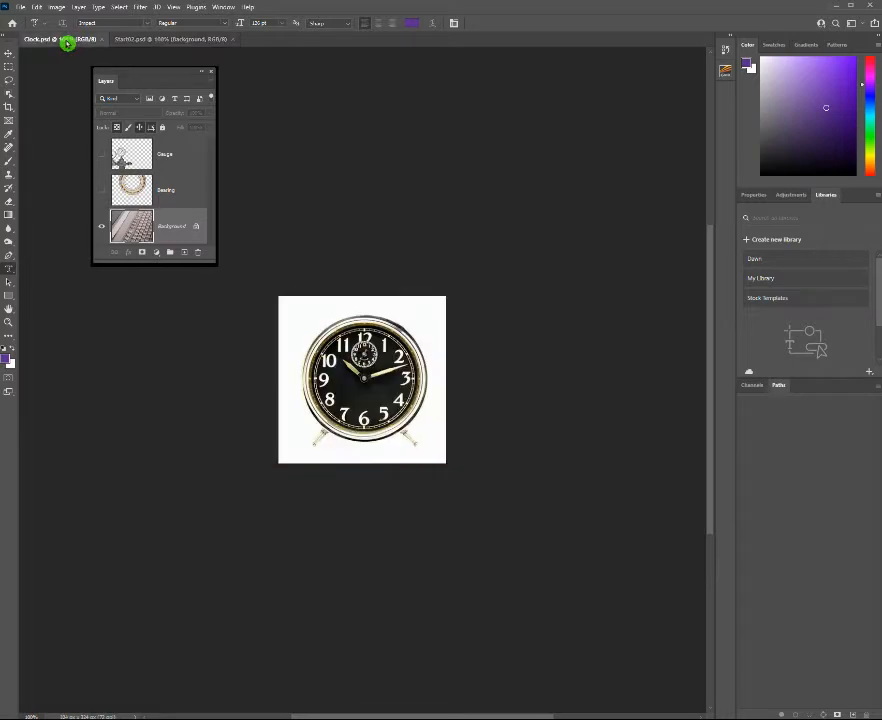
{"action": "left_click", "coordinate": [9, 101]}
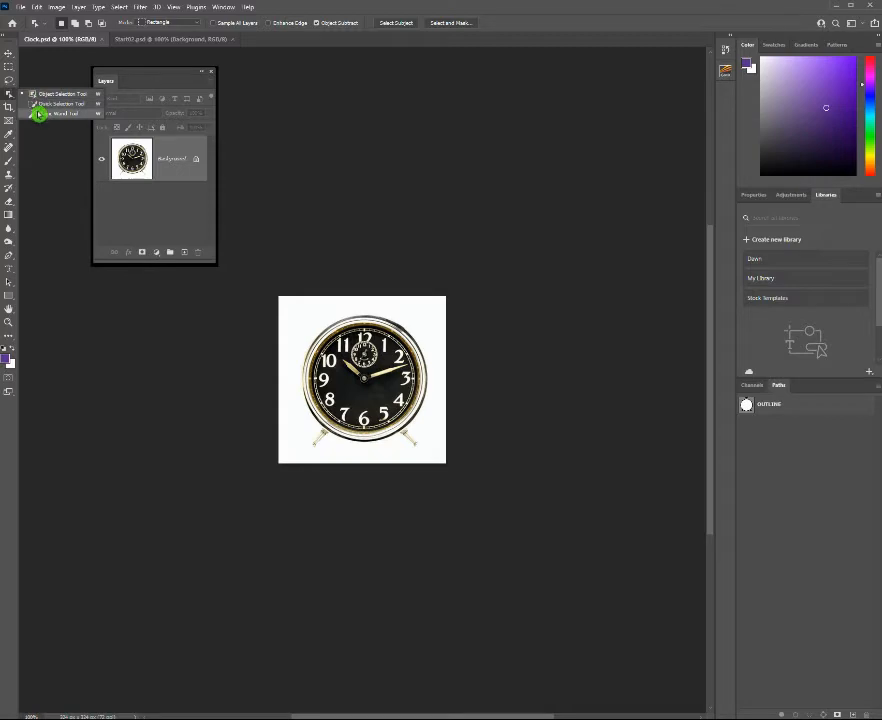
{"action": "left_click", "coordinate": [39, 114]}
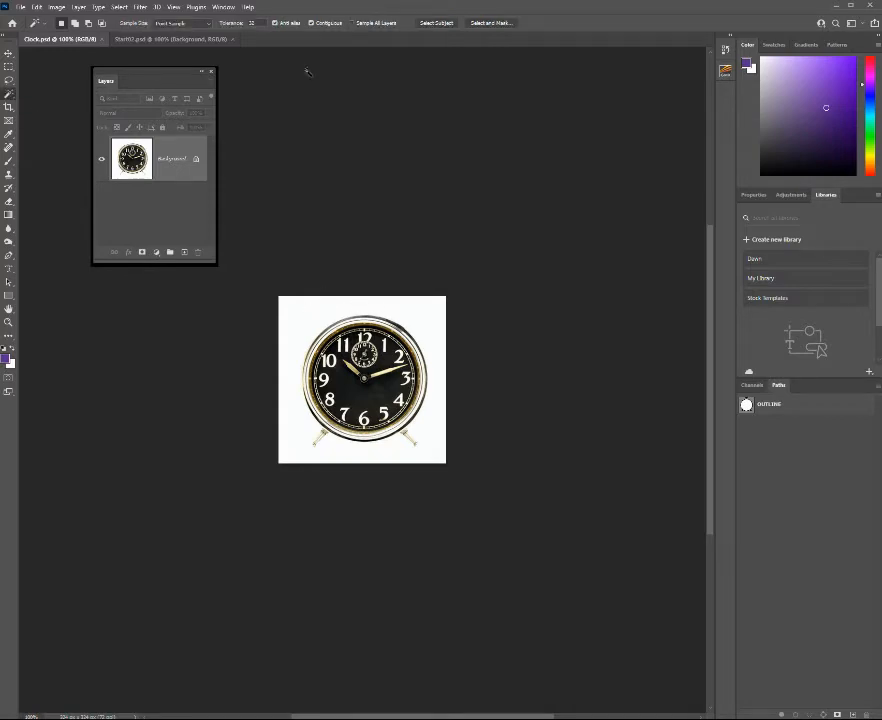
{"action": "left_click", "coordinate": [287, 26]}
{"action": "left_click", "coordinate": [309, 314]}
Move the selected clock into Start02.psd and place it near the center of the keyboard image.
{"action": "left_click", "coordinate": [9, 54]}
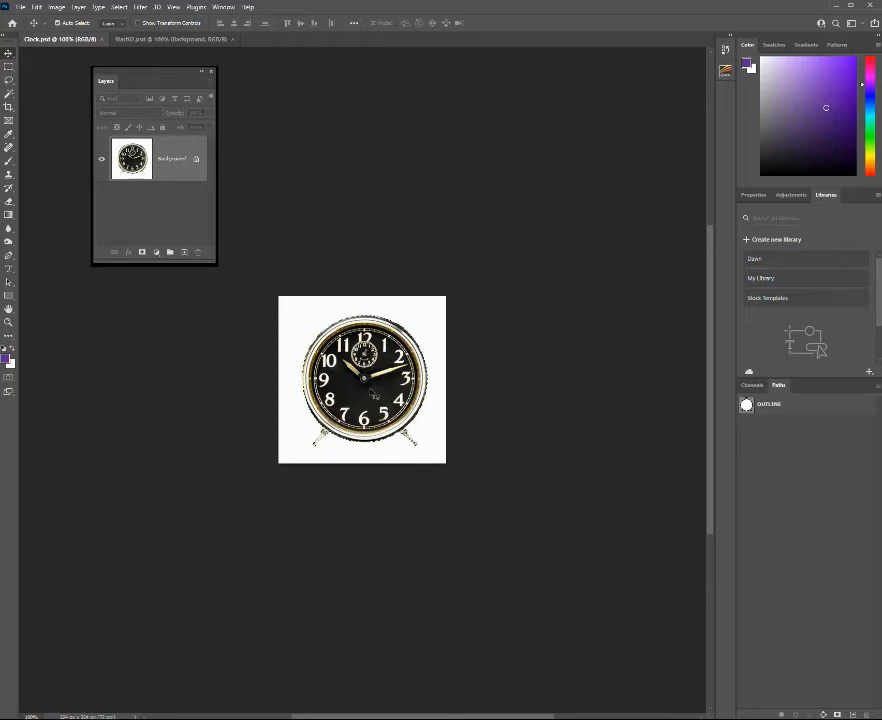
{"action": "left_click_drag", "start_coordinate": [281, 344], "coordinate": [196, 43]}
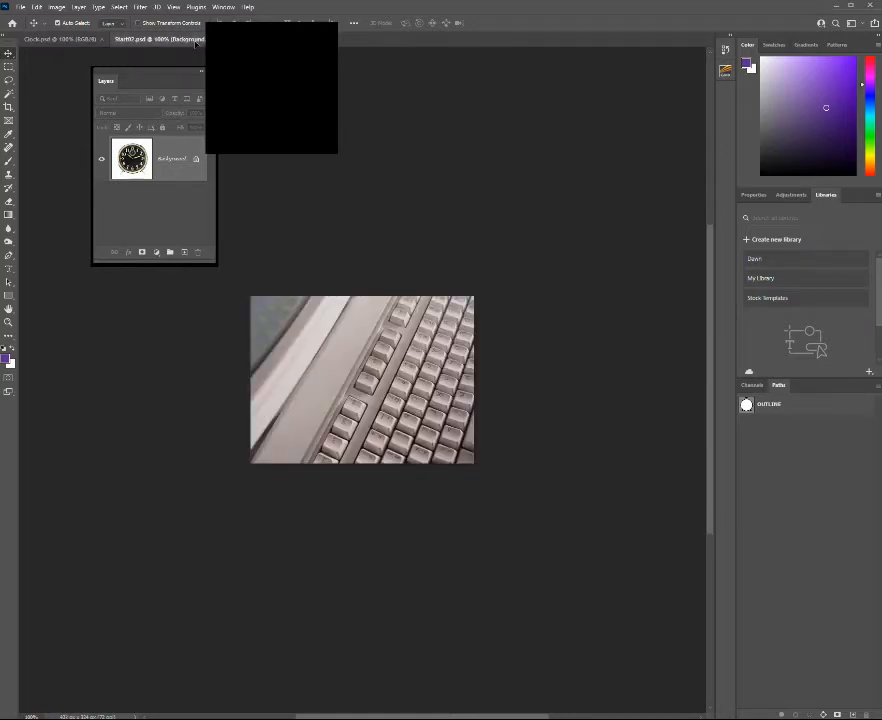
{"action": "left_click_drag", "start_coordinate": [198, 48], "coordinate": [374, 391]}
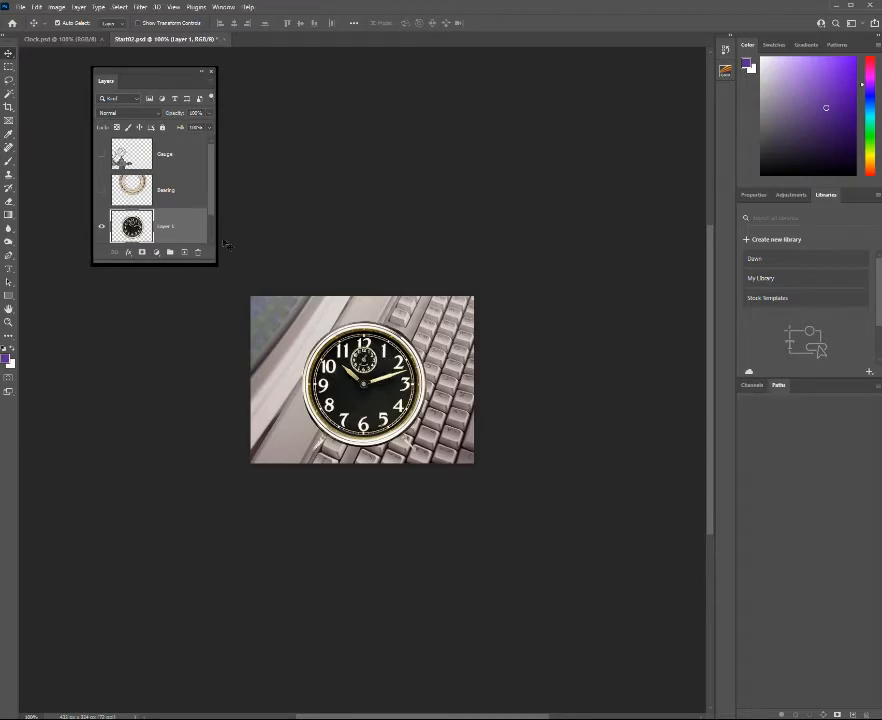
Lengthen the Layers panel so that the whole layer stack fits in it.
{"action": "left_click", "coordinate": [212, 206]}
{"action": "left_click_drag", "start_coordinate": [183, 264], "coordinate": [185, 355]}
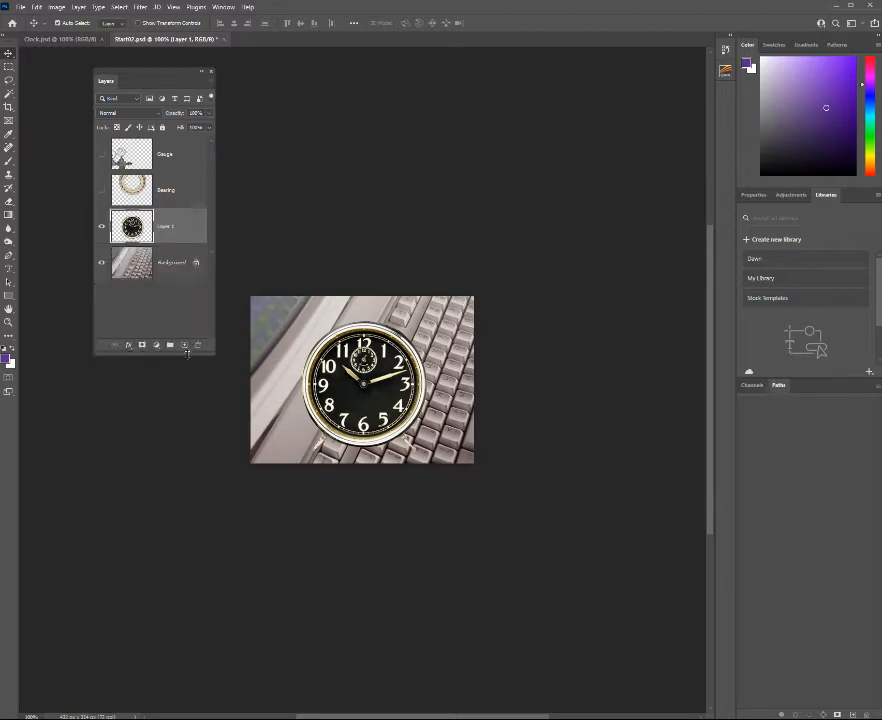
{"action": "left_click", "coordinate": [218, 264]}
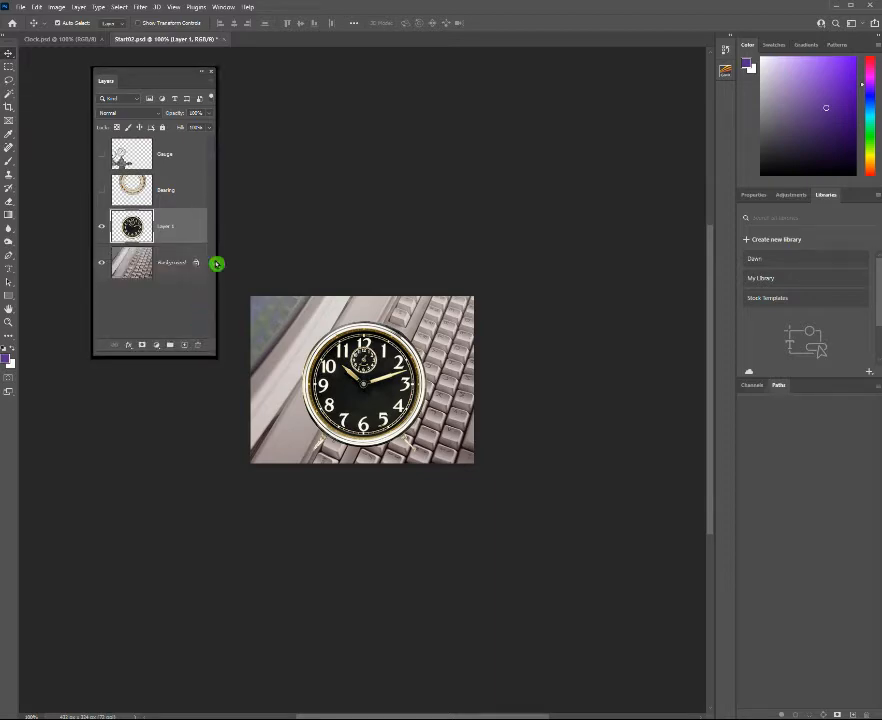
Rename the newly added clock layer as Clock.
{"action": "double_click", "coordinate": [166, 227]}
{"action": "type", "text": "Clock"}
Confirm the Layers panel's display options, then widen the panel and move it closer to the toolbox.
{"action": "left_click", "coordinate": [154, 85]}
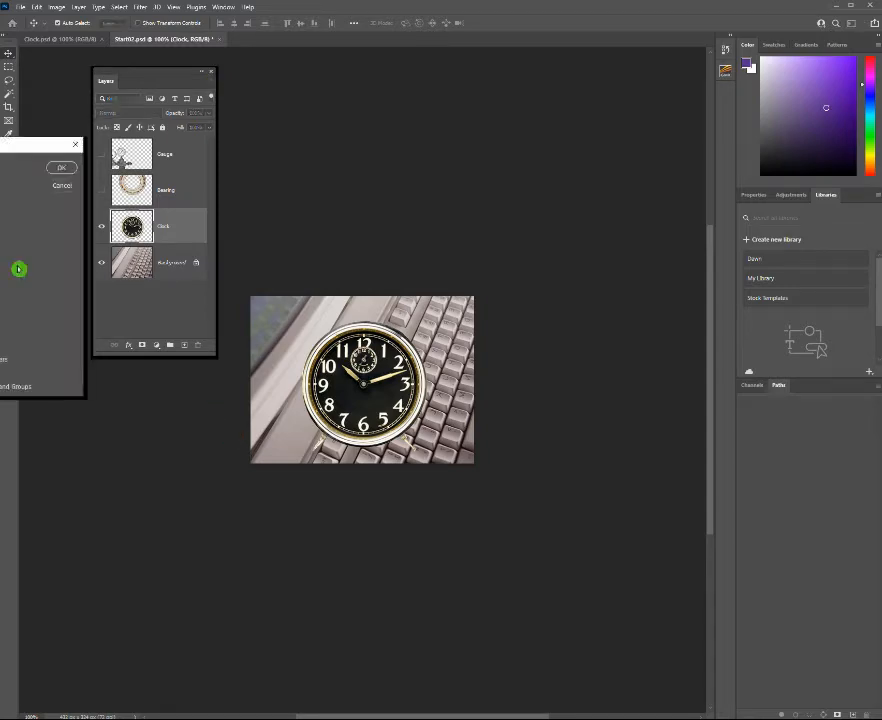
{"action": "left_click", "coordinate": [62, 168]}
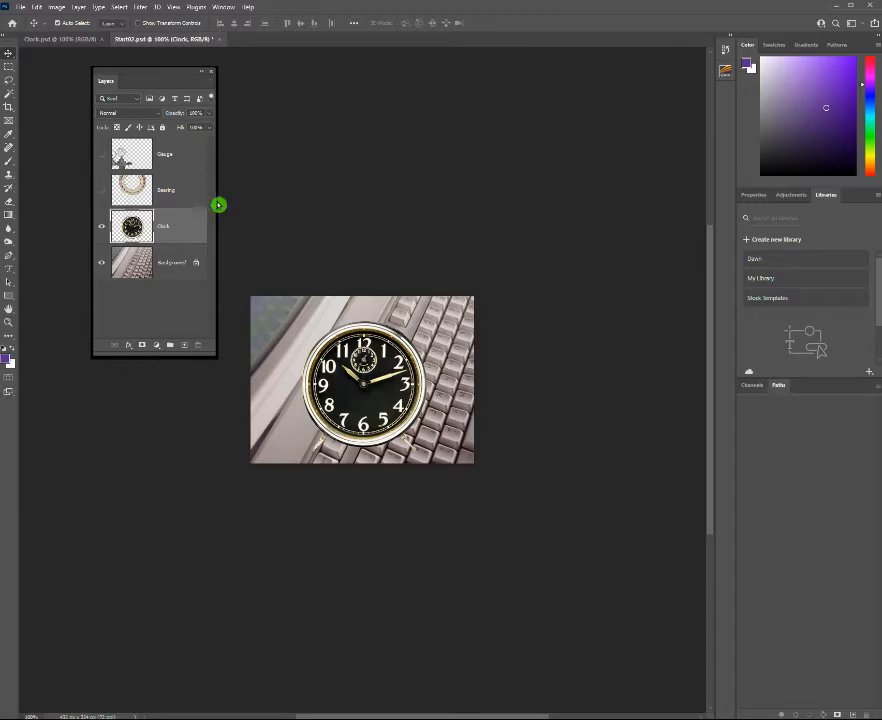
{"action": "left_click_drag", "start_coordinate": [219, 205], "coordinate": [242, 205]}
{"action": "left_click_drag", "start_coordinate": [167, 73], "coordinate": [113, 79]}
{"action": "left_click", "coordinate": [84, 328]}
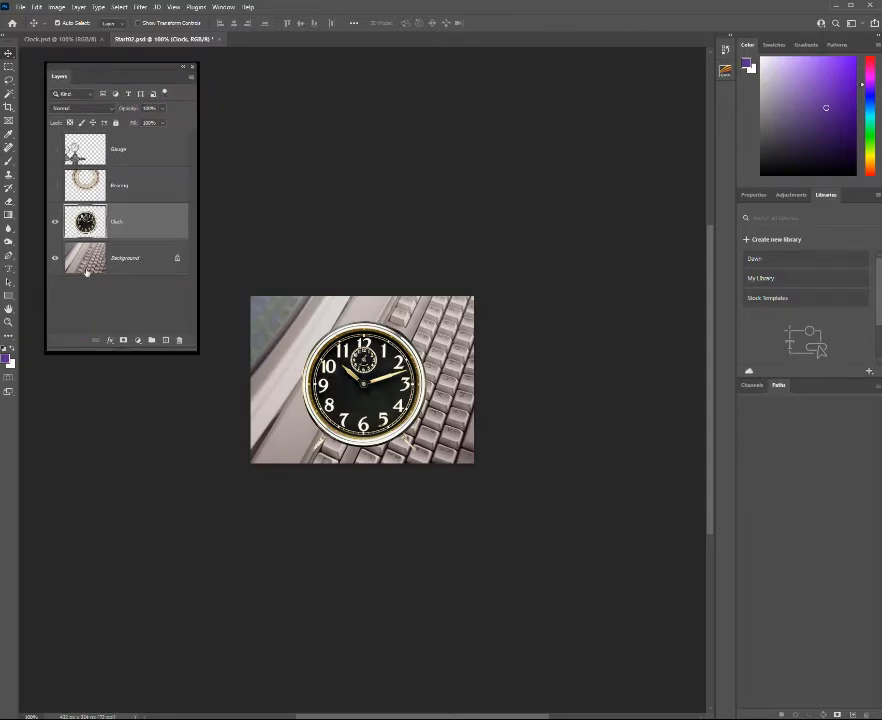
{"action": "left_click_drag", "start_coordinate": [100, 277], "coordinate": [113, 290]}
Make the Bearing and Gauge layers visible and move the Clock layer to the top of the layer stack.
{"action": "left_click", "coordinate": [55, 185]}
{"action": "left_click", "coordinate": [55, 150]}
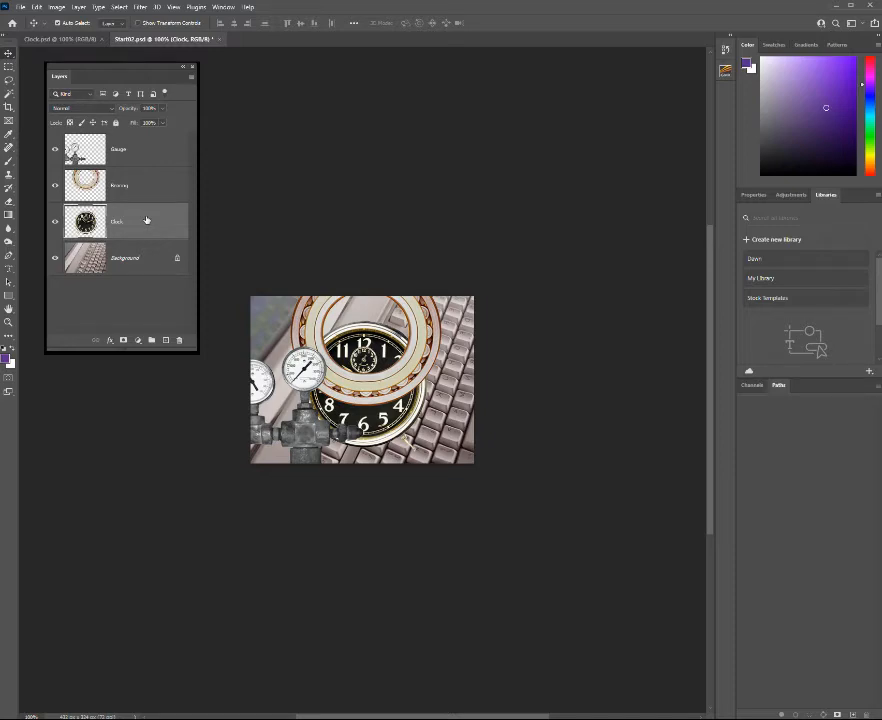
{"action": "left_click_drag", "start_coordinate": [144, 220], "coordinate": [144, 148]}
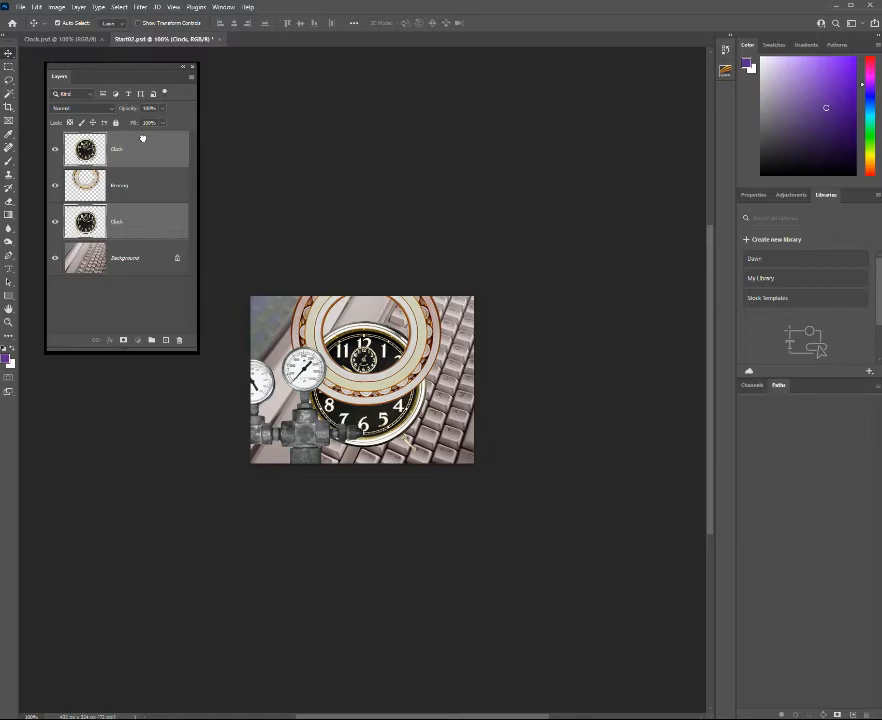
{"action": "left_click_drag", "start_coordinate": [142, 138], "coordinate": [144, 142]}
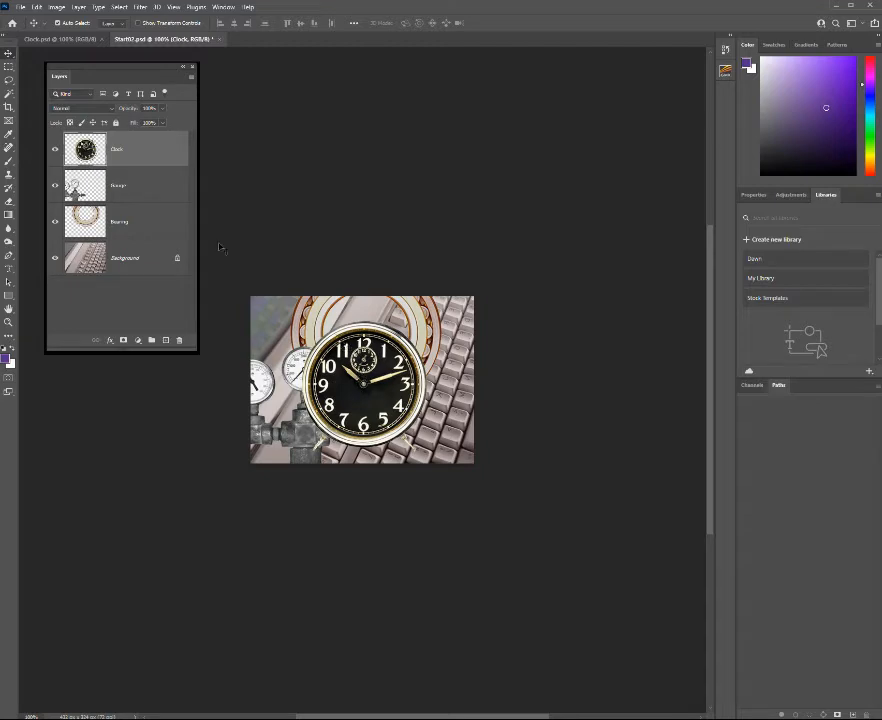
Set the Clock layer's opacity to 50%.
{"action": "left_click", "coordinate": [163, 110]}
{"action": "left_click_drag", "start_coordinate": [163, 108], "coordinate": [140, 120]}
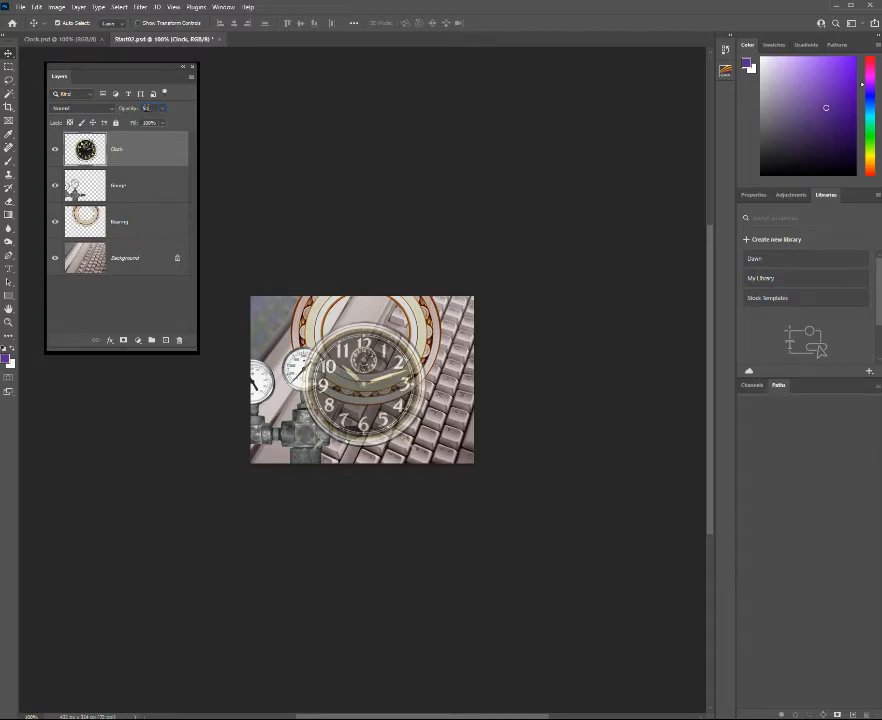
{"action": "left_click", "coordinate": [163, 109]}
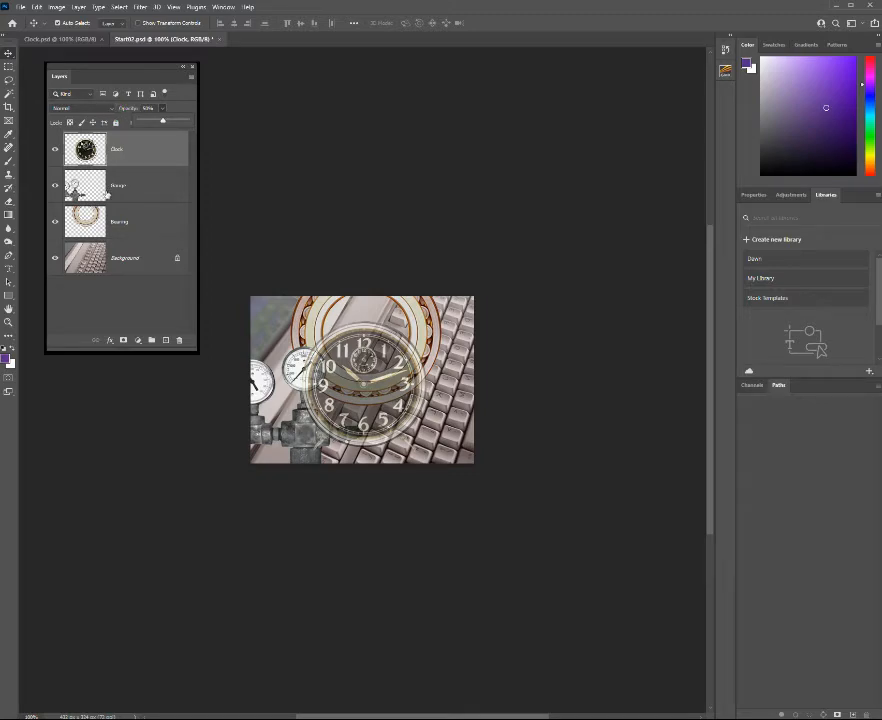
{"action": "left_click", "coordinate": [113, 112]}
Preview successive blend modes on the Clock layer, from Dissolve through Darken, Linear Burn, Lighten and Soft Light to Pin Light.
{"action": "left_click", "coordinate": [113, 112]}
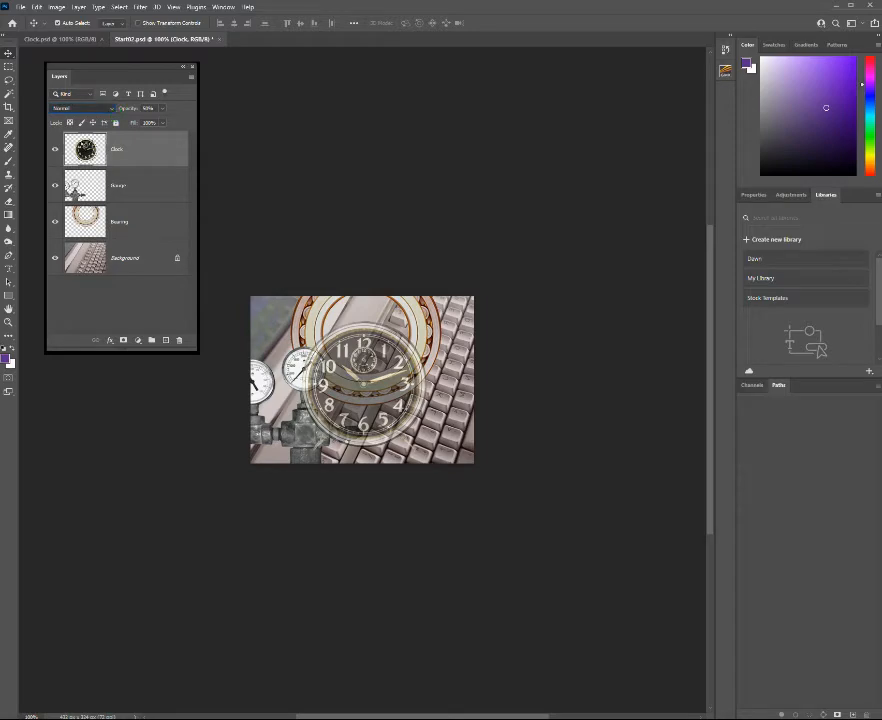
{"action": "key", "text": "Down"}
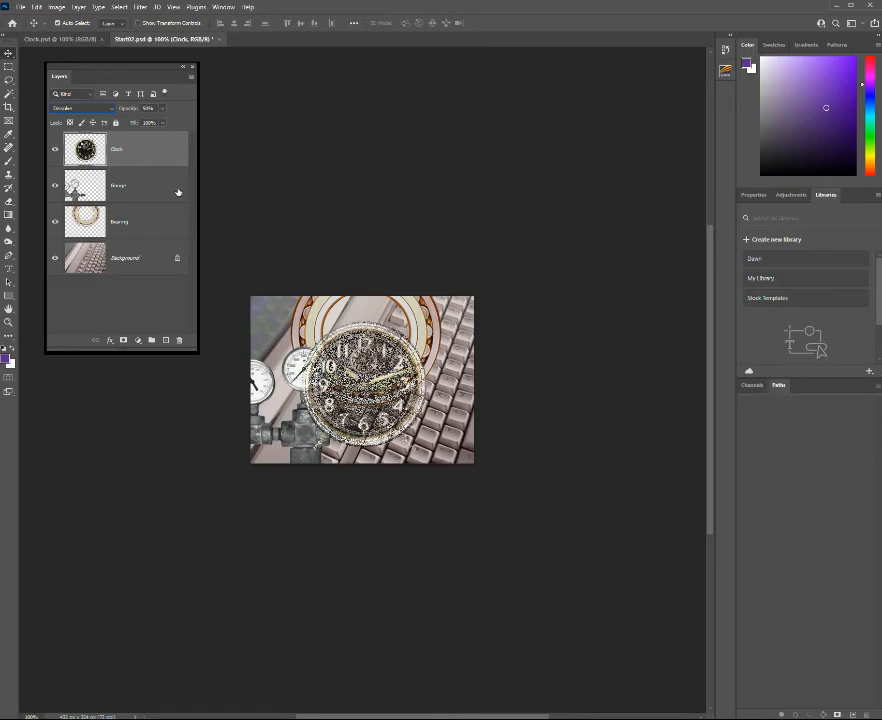
{"action": "key", "text": "Down"}
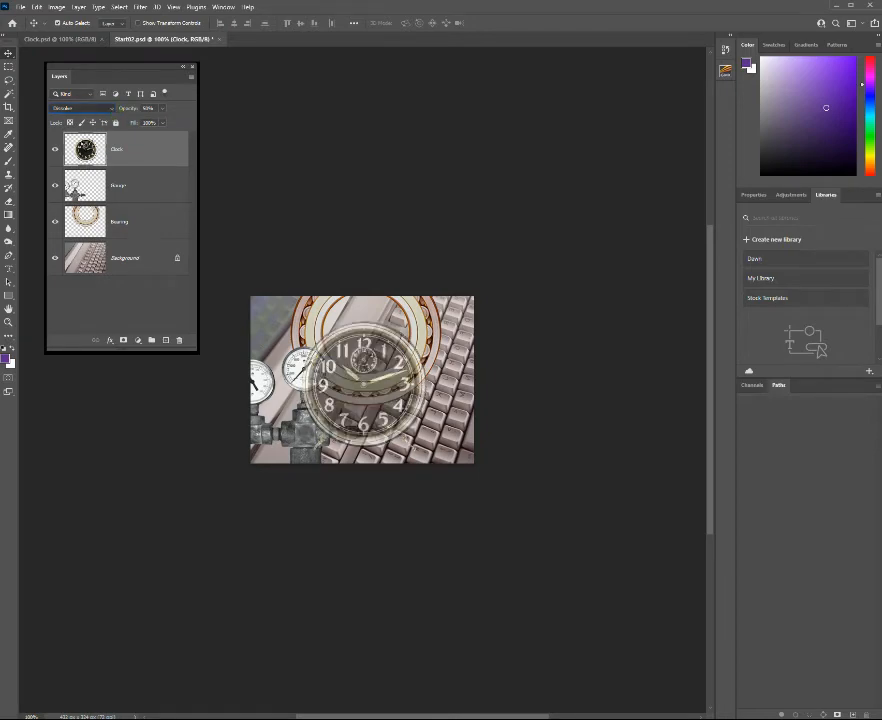
{"action": "left_click", "coordinate": [84, 144]}
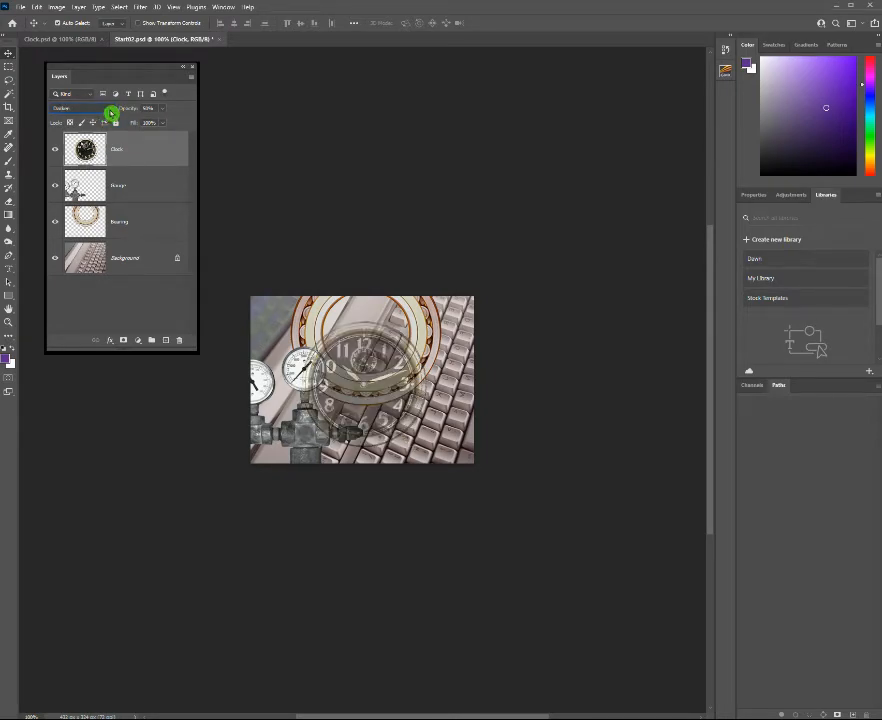
{"action": "key", "text": "Down"}
{"action": "key", "text": "Down"}
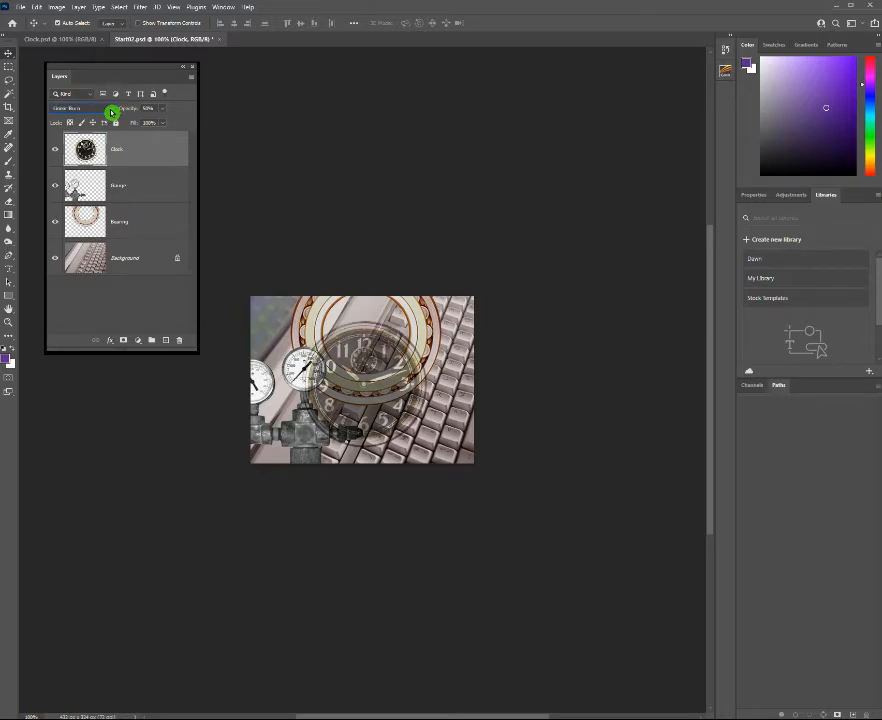
{"action": "key", "text": "Down"}
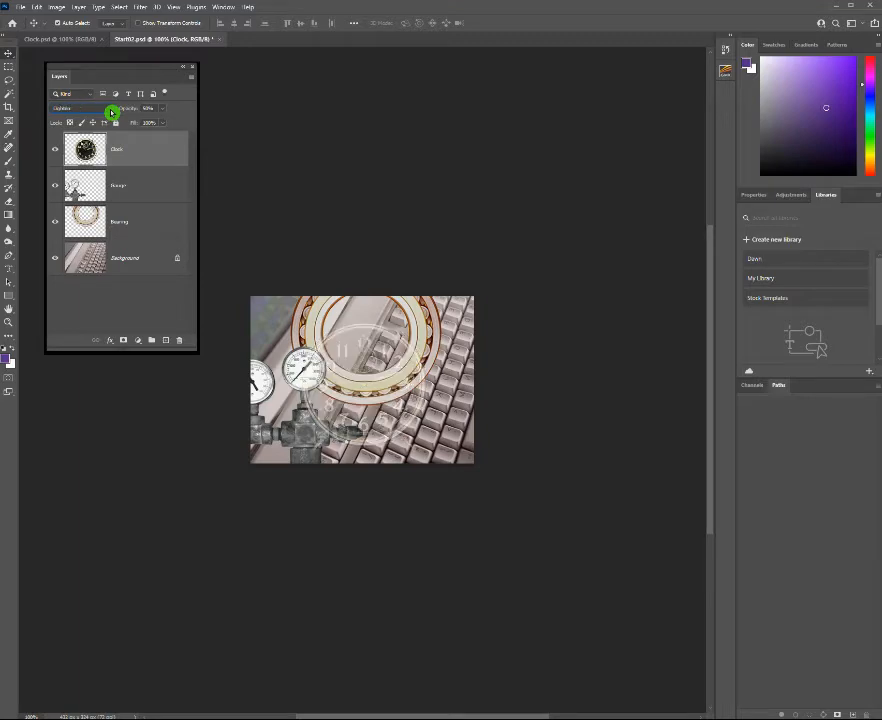
{"action": "key", "text": "Down"}
{"action": "key", "text": "Down"}
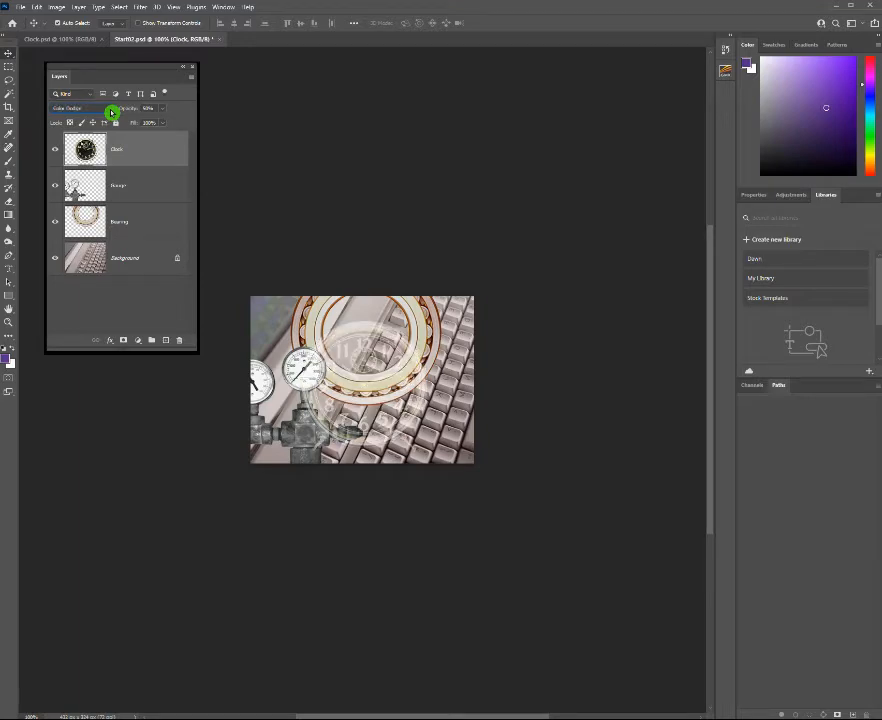
{"action": "key", "text": "Down"}
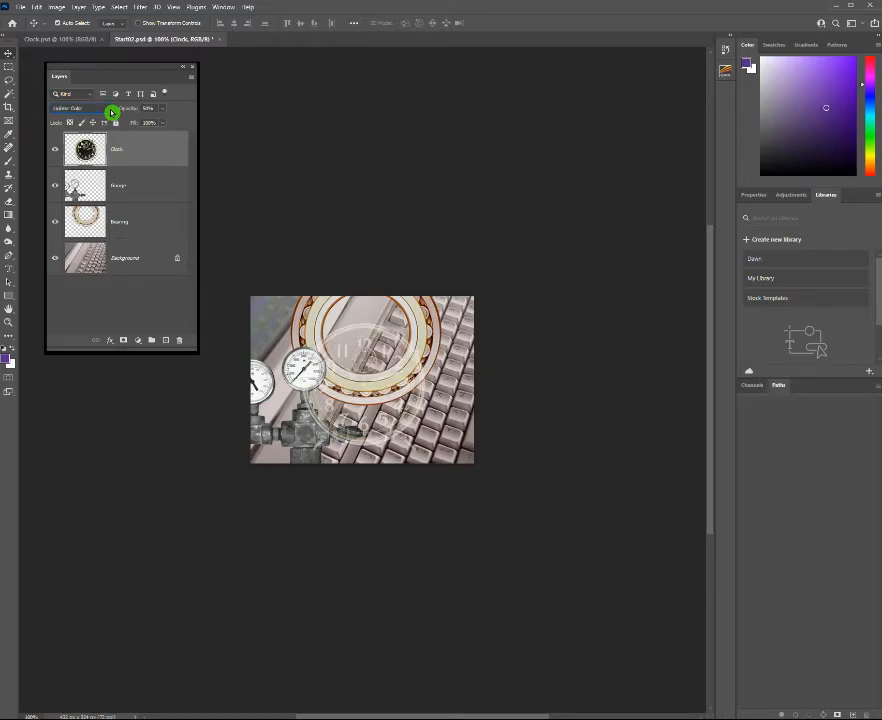
{"action": "key", "text": "Down"}
{"action": "key", "text": "Down"}
{"action": "key", "text": "Down"}
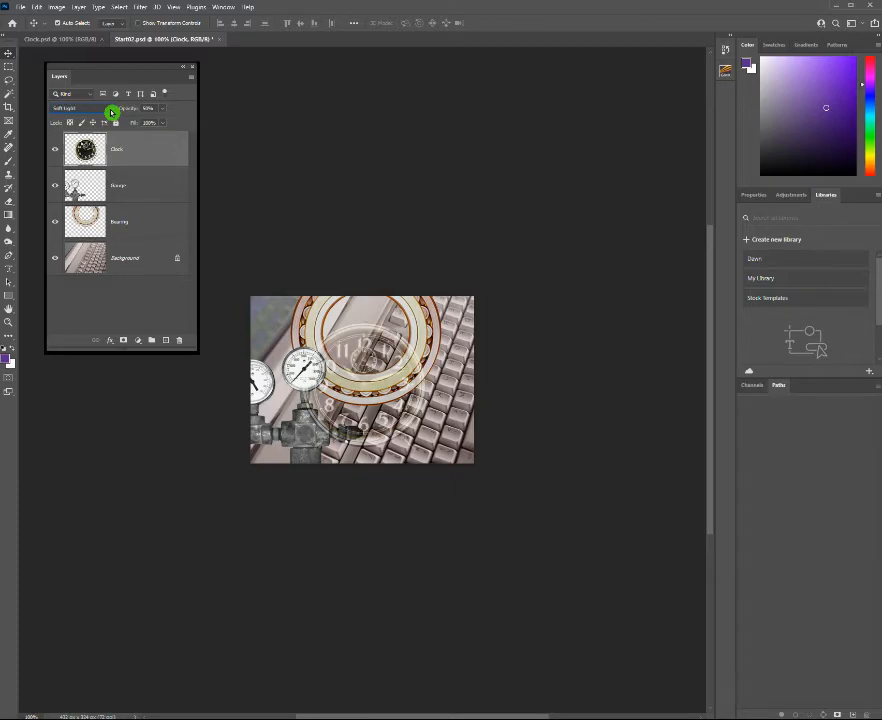
{"action": "key", "text": "Down"}
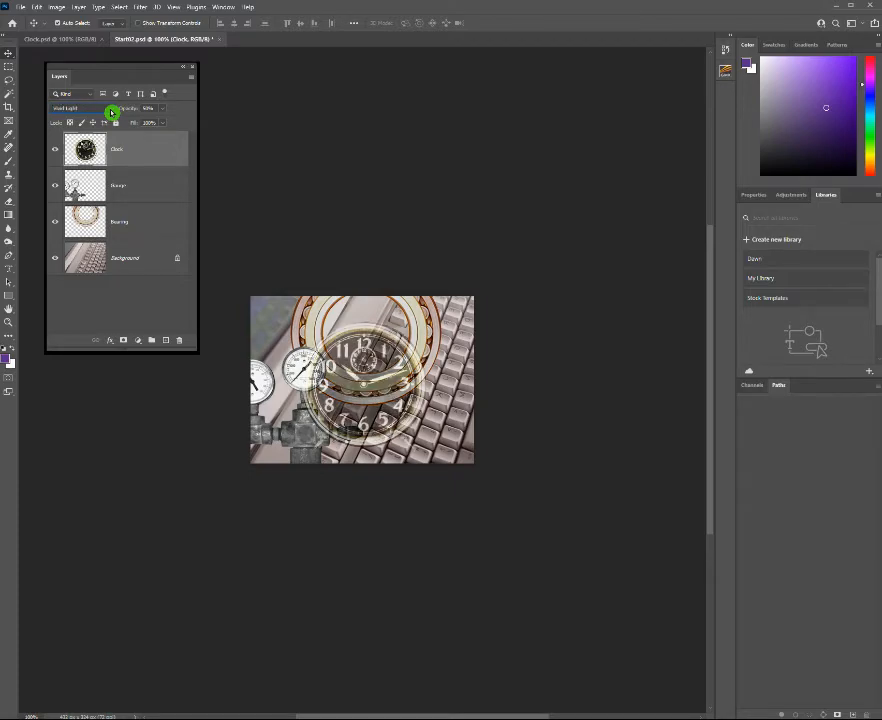
{"action": "key", "text": "Down"}
{"action": "key", "text": "Down"}
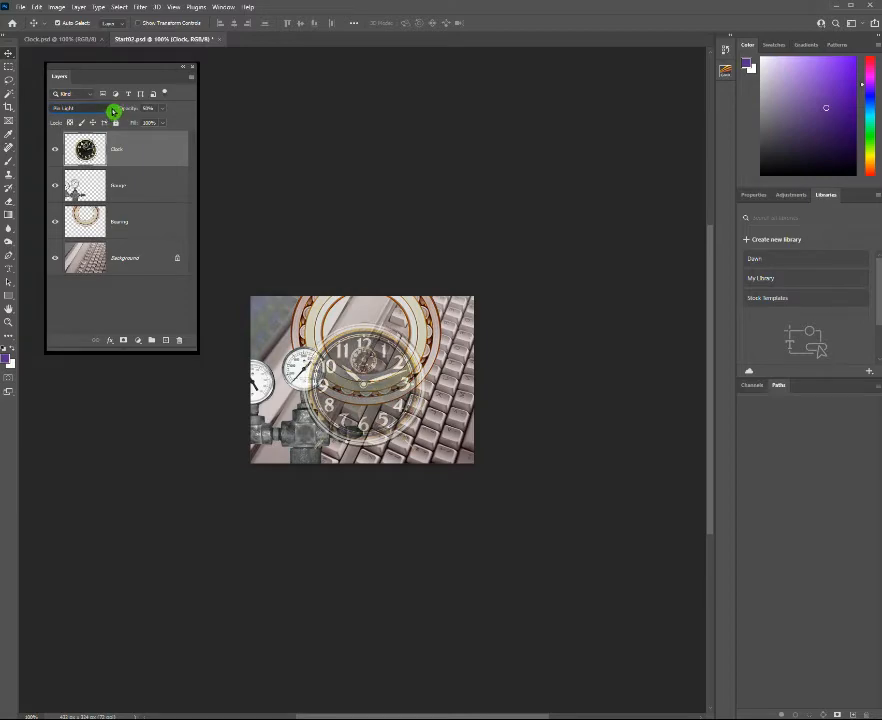
Set the Clock layer's blend mode to Screen and its opacity to 90%.
{"action": "left_click", "coordinate": [113, 111]}
{"action": "left_click", "coordinate": [82, 195]}
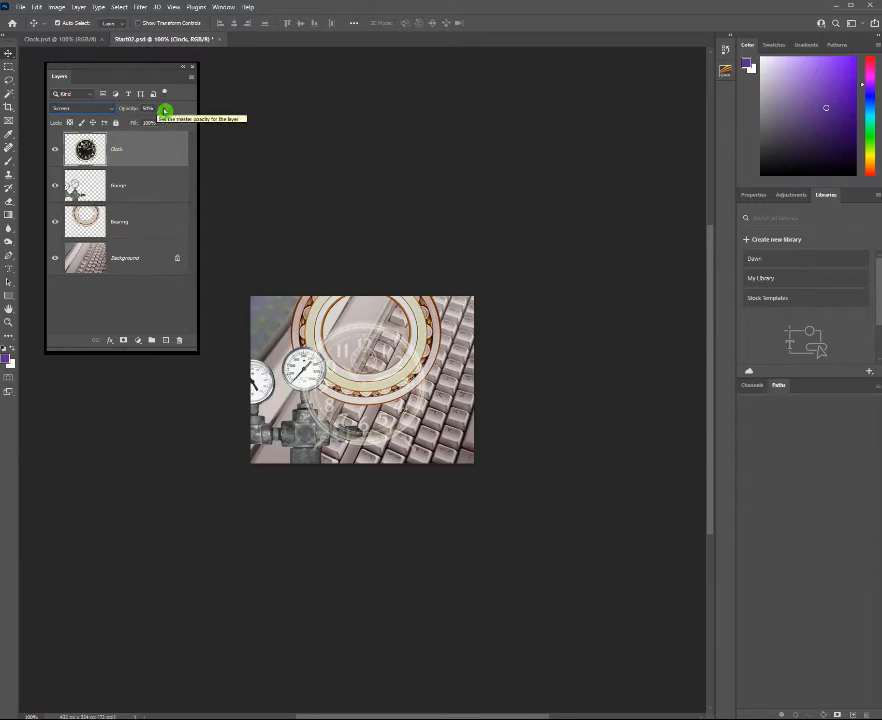
{"action": "left_click", "coordinate": [148, 108]}
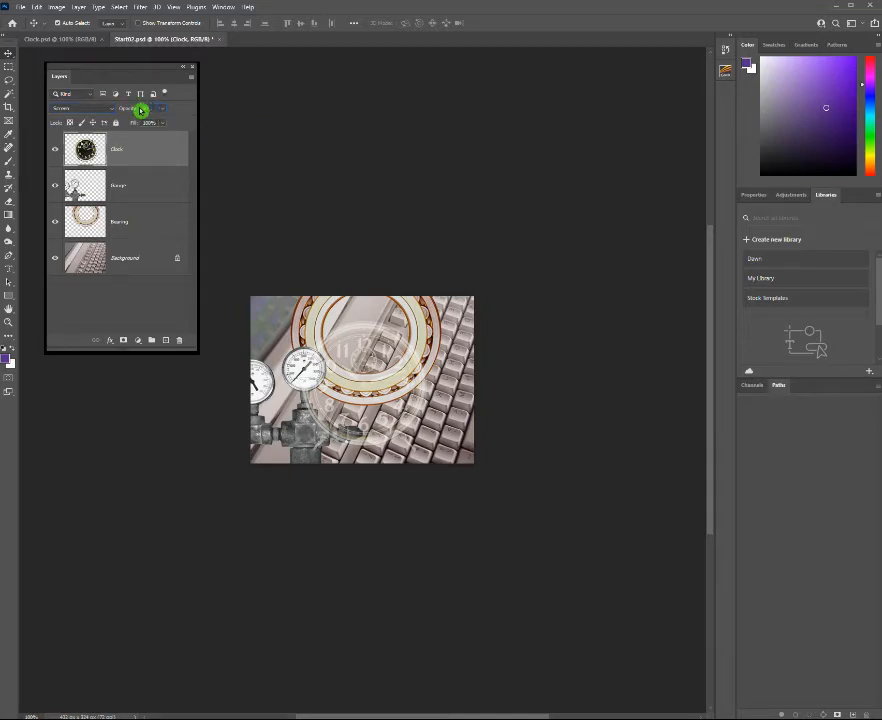
{"action": "type", "text": "90"}
{"action": "left_click_drag", "start_coordinate": [140, 110], "coordinate": [141, 108]}
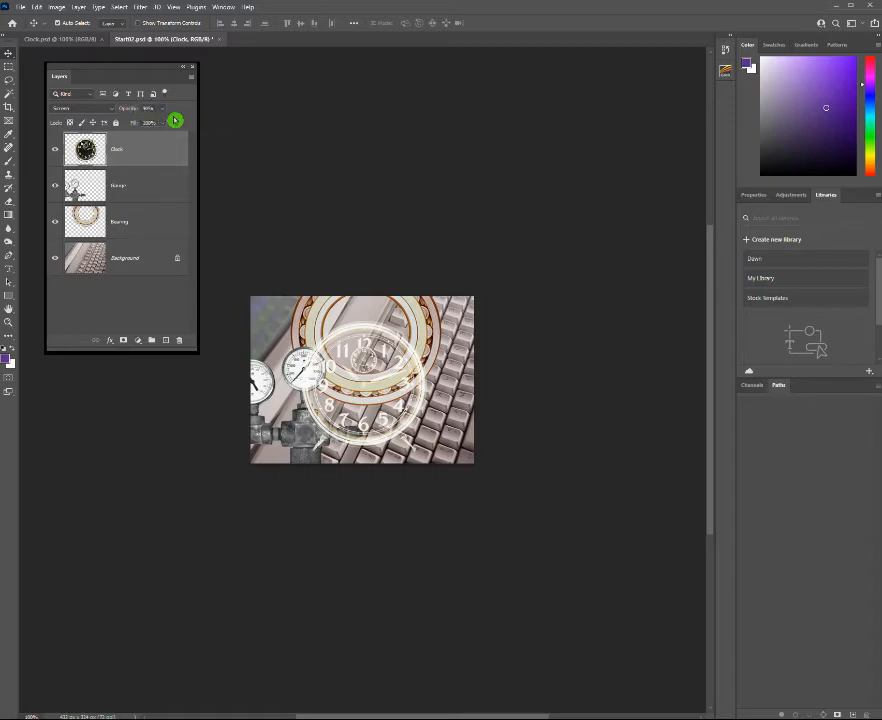
Move the clock down into the lower-right corner of the collage, partly beyond the image edge.
{"action": "left_click", "coordinate": [9, 58]}
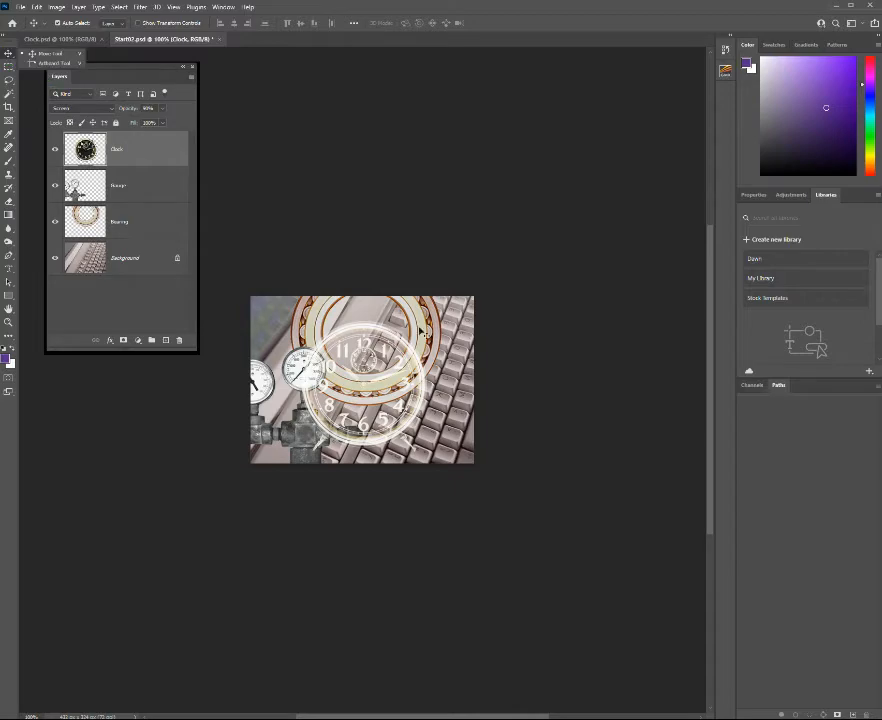
{"action": "left_click_drag", "start_coordinate": [367, 387], "coordinate": [420, 460]}
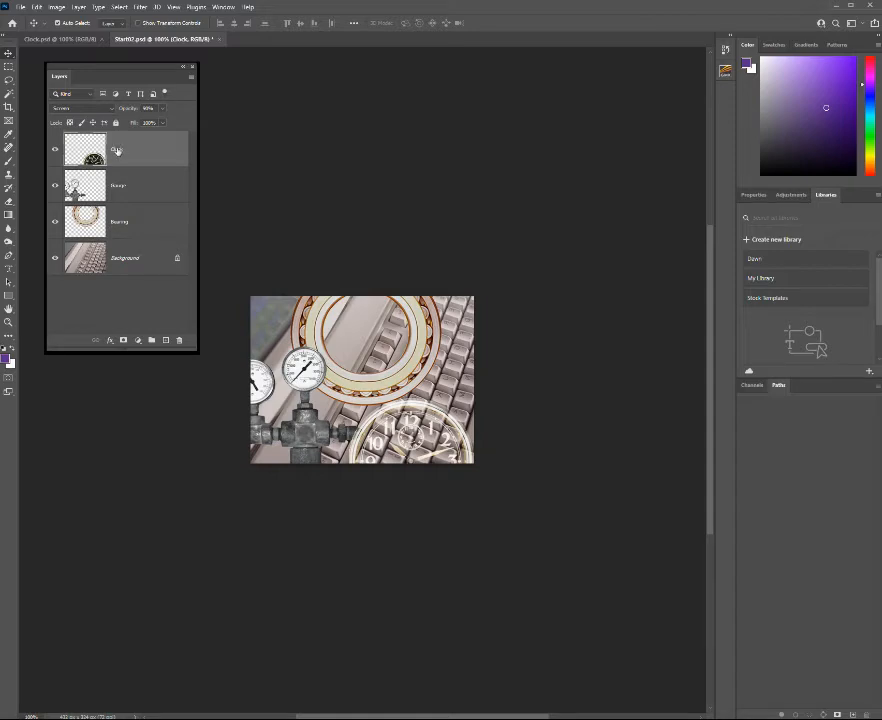
Link the Clock and Bearing layers and shift them together slightly toward the right edge of the image.
{"action": "left_click", "coordinate": [147, 227], "text": "ctrl"}
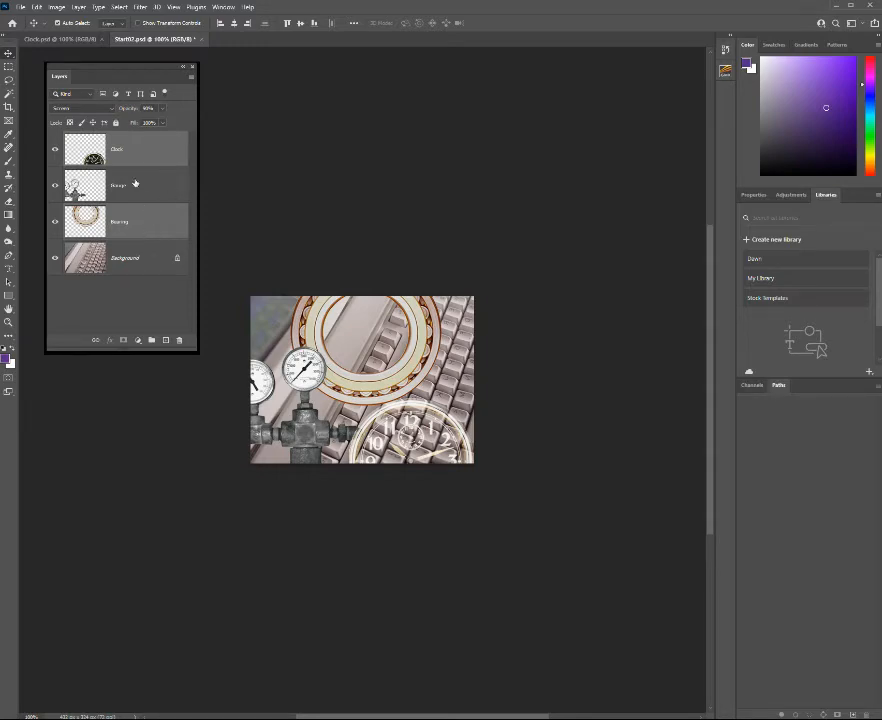
{"action": "left_click", "coordinate": [127, 320]}
{"action": "left_click", "coordinate": [94, 341]}
{"action": "left_click_drag", "start_coordinate": [366, 357], "coordinate": [391, 385]}
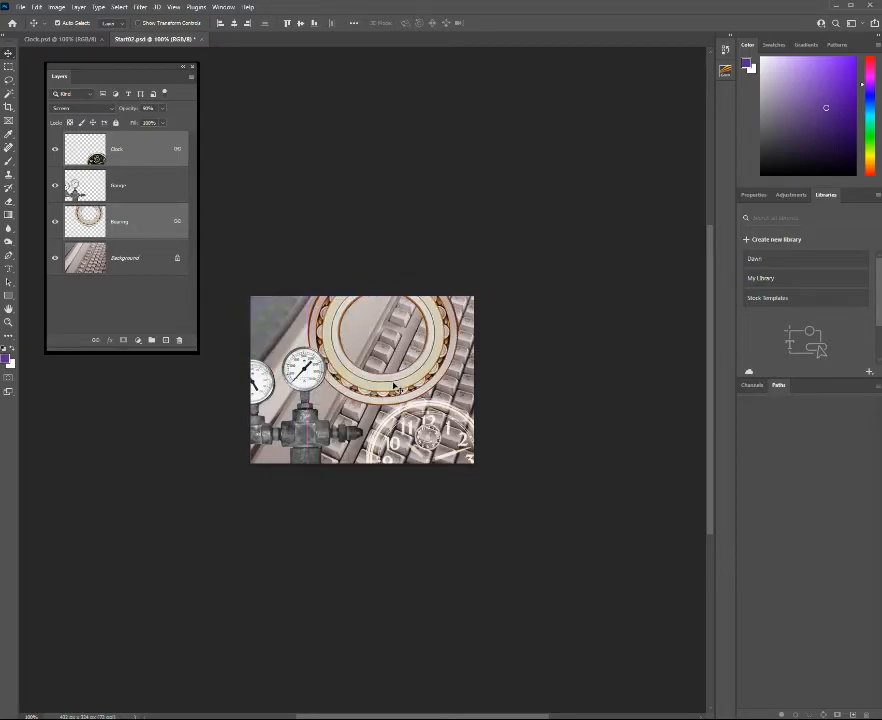
Rotate the linked Clock and Bearing layers clockwise by 5 degrees.
{"action": "key", "text": "ctrl"}
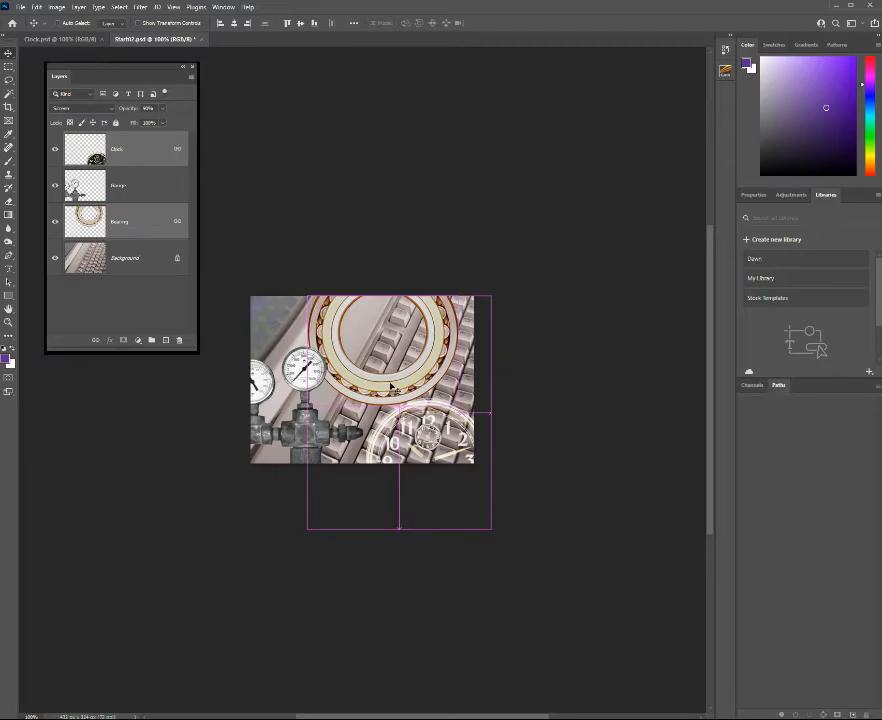
{"action": "key", "text": "ctrl+t"}
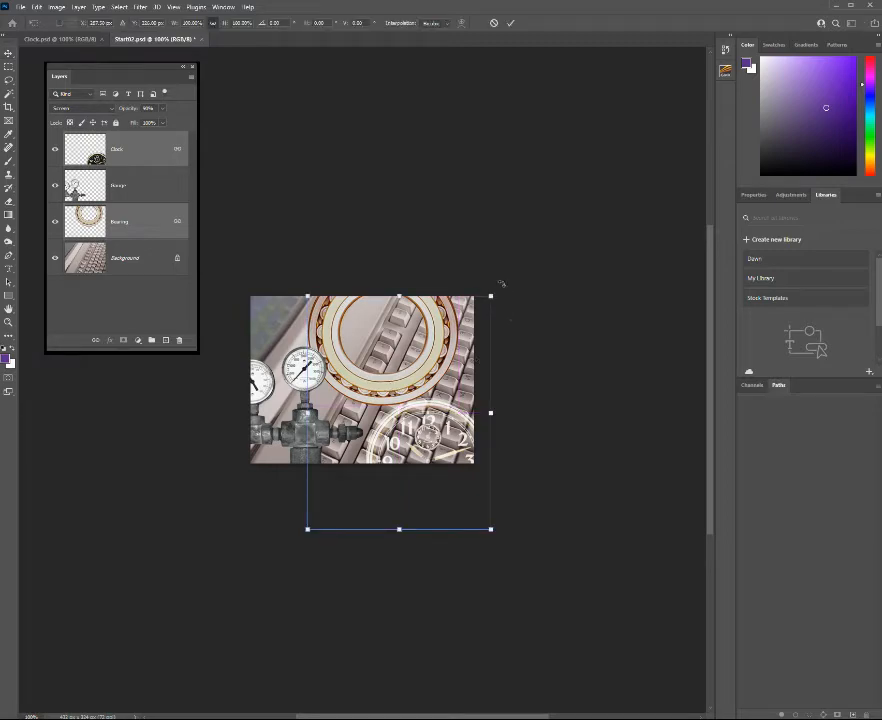
{"action": "left_click_drag", "start_coordinate": [502, 284], "coordinate": [513, 292]}
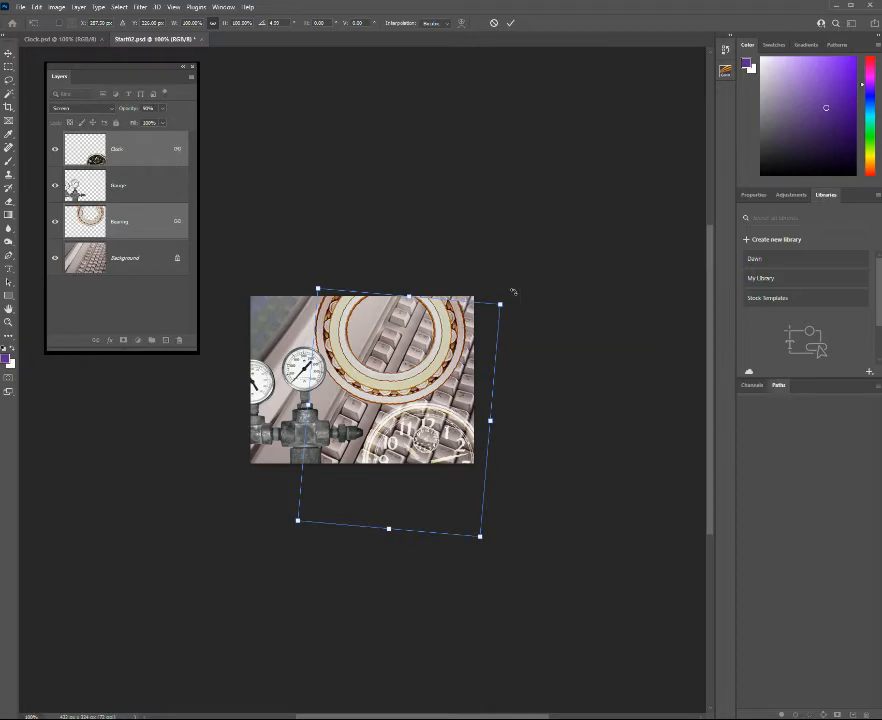
{"action": "left_click", "coordinate": [259, 28]}
{"action": "type", "text": "5"}
{"action": "left_click", "coordinate": [511, 25]}
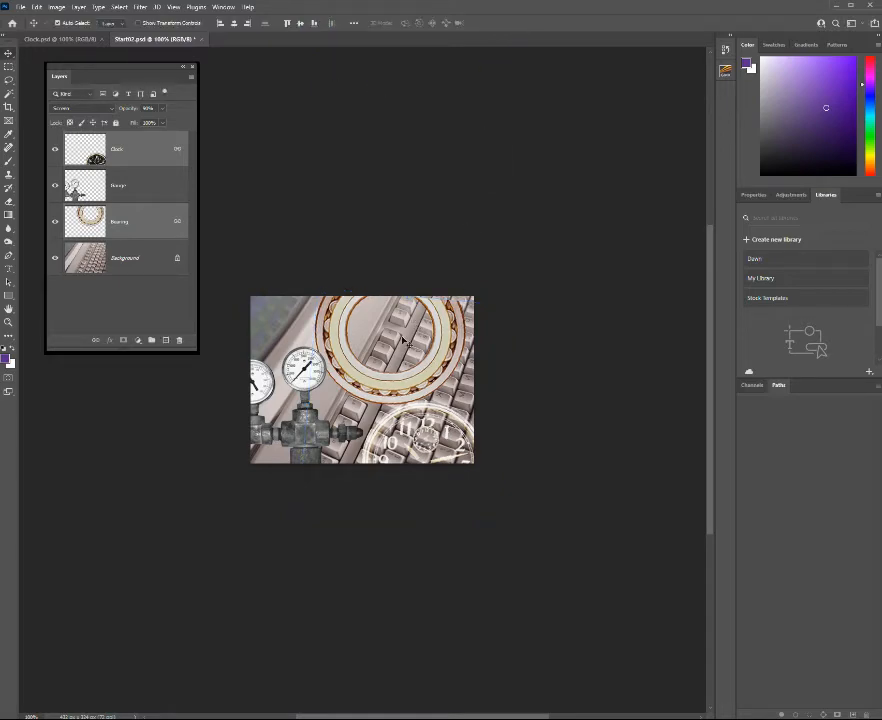
Scale the linked Clock and Bearing layers to about 86%, rotated about 11 degrees, and place them against the image's right edge.
{"action": "key", "text": "ctrl+t"}
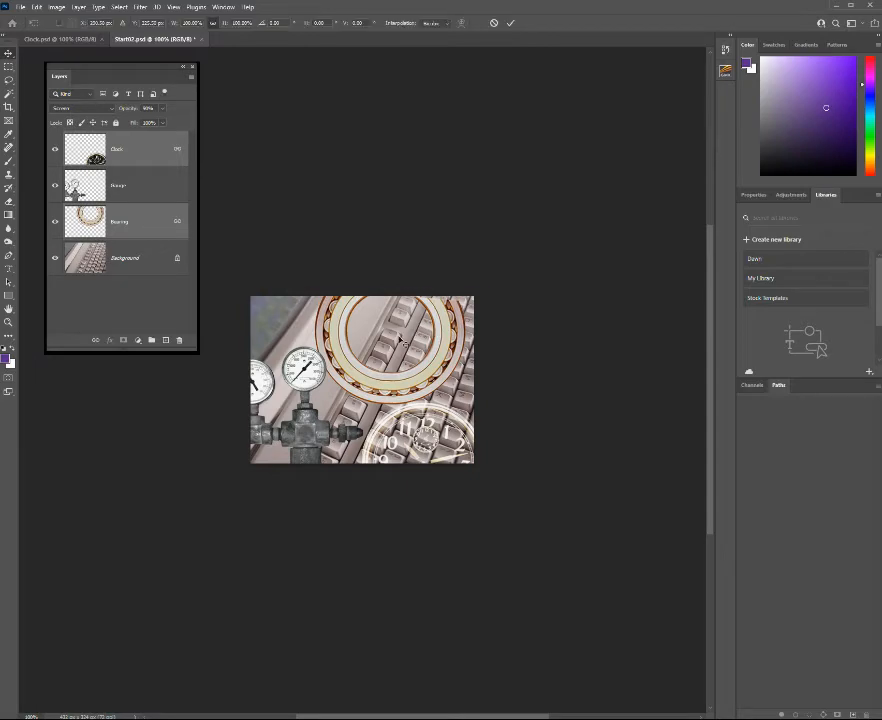
{"action": "left_click_drag", "start_coordinate": [315, 535], "coordinate": [337, 500]}
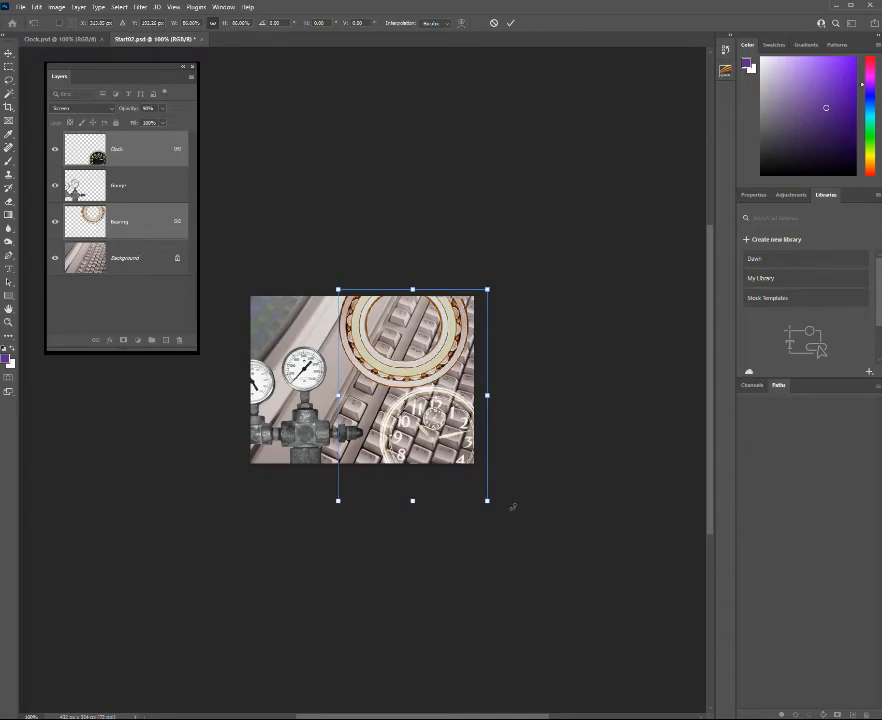
{"action": "left_click_drag", "start_coordinate": [510, 508], "coordinate": [489, 523]}
{"action": "left_click_drag", "start_coordinate": [428, 392], "coordinate": [437, 438]}
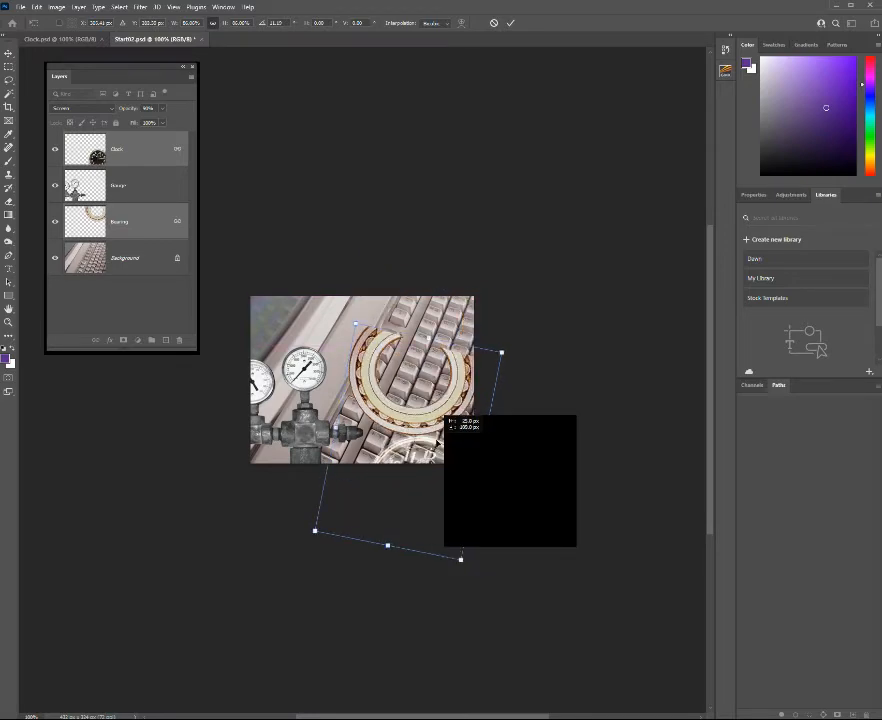
{"action": "left_click_drag", "start_coordinate": [437, 441], "coordinate": [460, 384]}
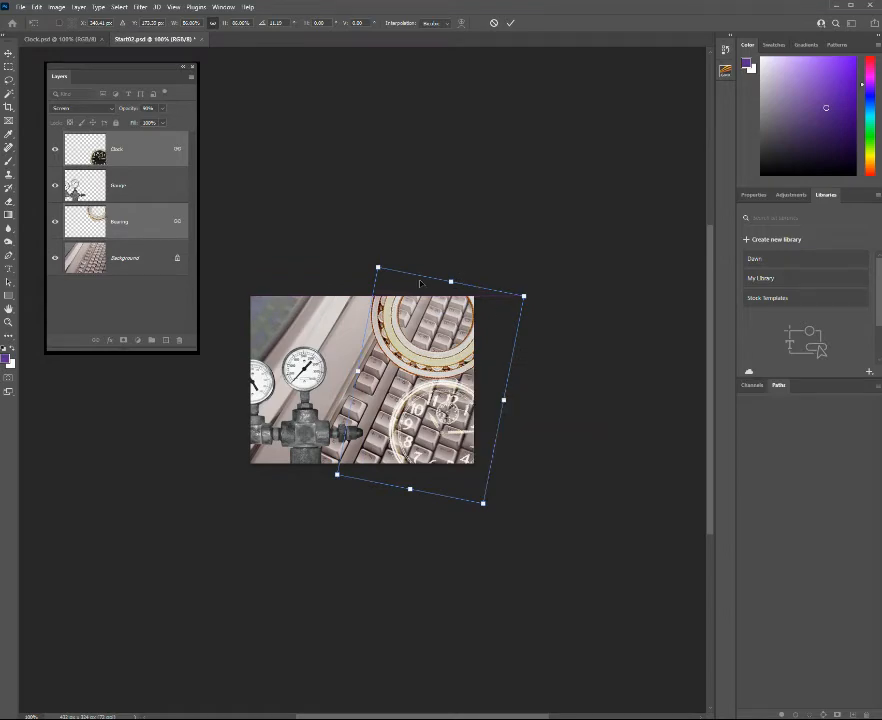
{"action": "left_click", "coordinate": [574, 325]}
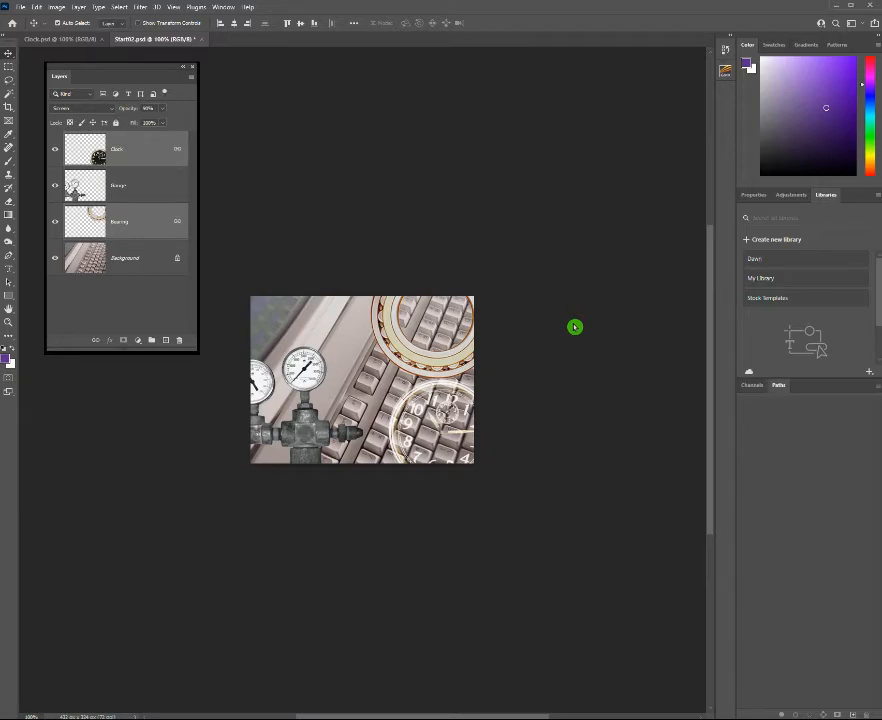
Create a new layer directly above the Background and name it Gradient.
{"action": "left_click", "coordinate": [121, 258]}
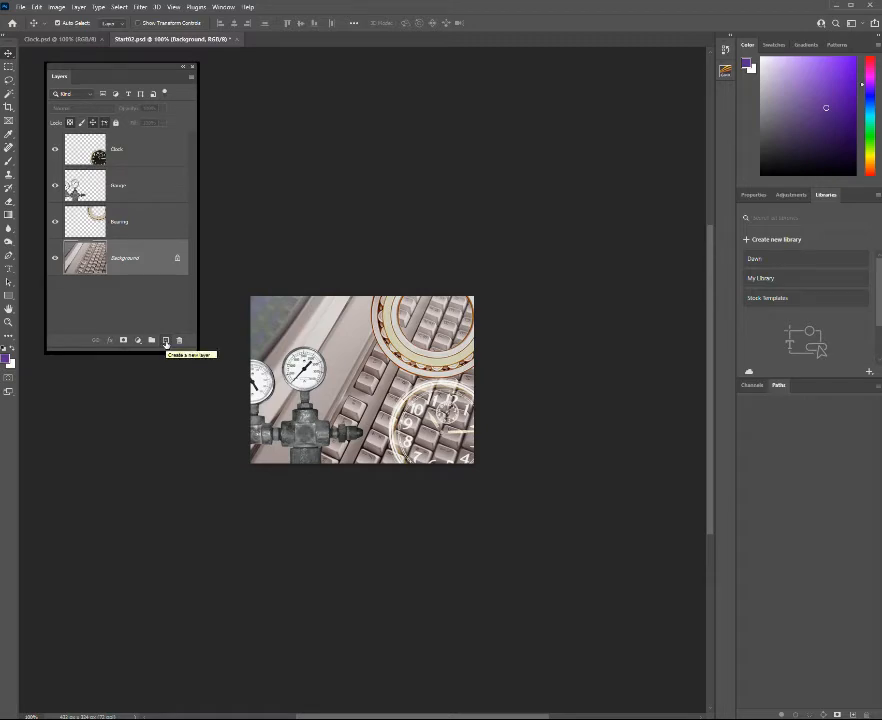
{"action": "left_click", "coordinate": [166, 341]}
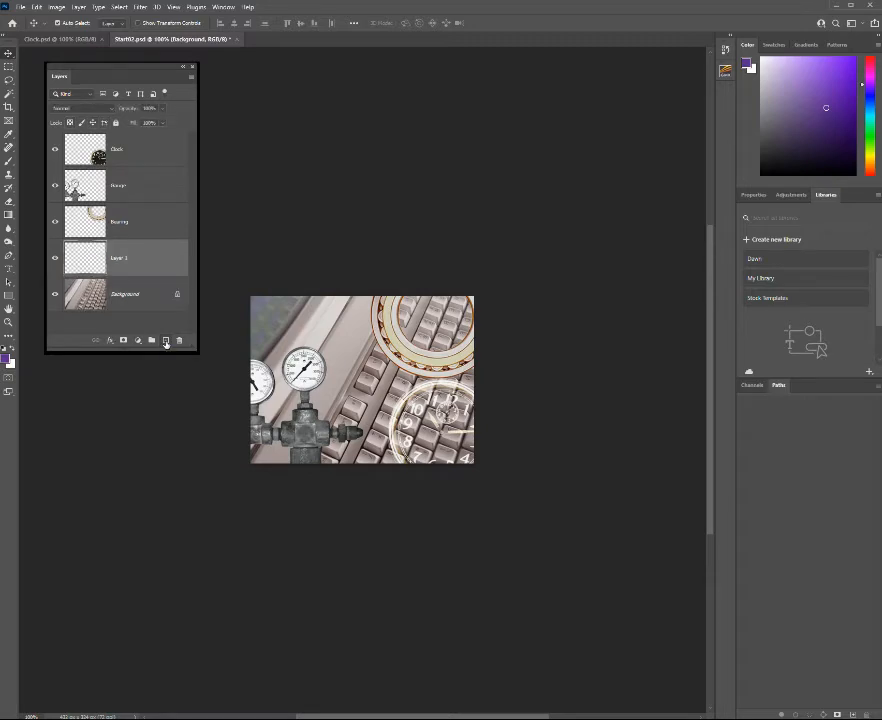
{"action": "double_click", "coordinate": [118, 258]}
{"action": "type", "text": "Gradie"}
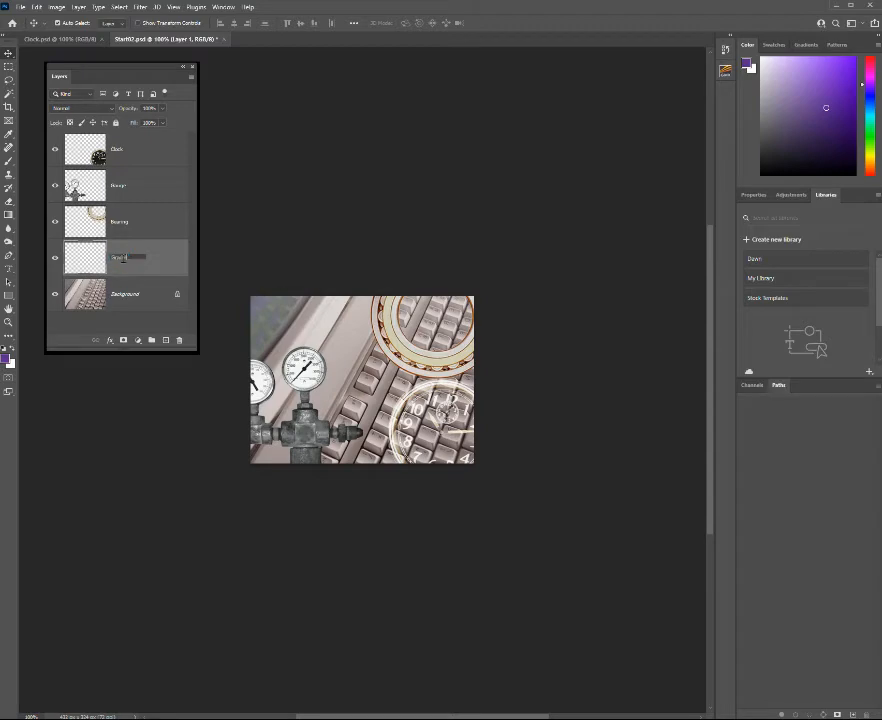
{"action": "type", "text": "nt"}
{"action": "left_click", "coordinate": [125, 261]}
{"action": "left_click", "coordinate": [181, 267]}
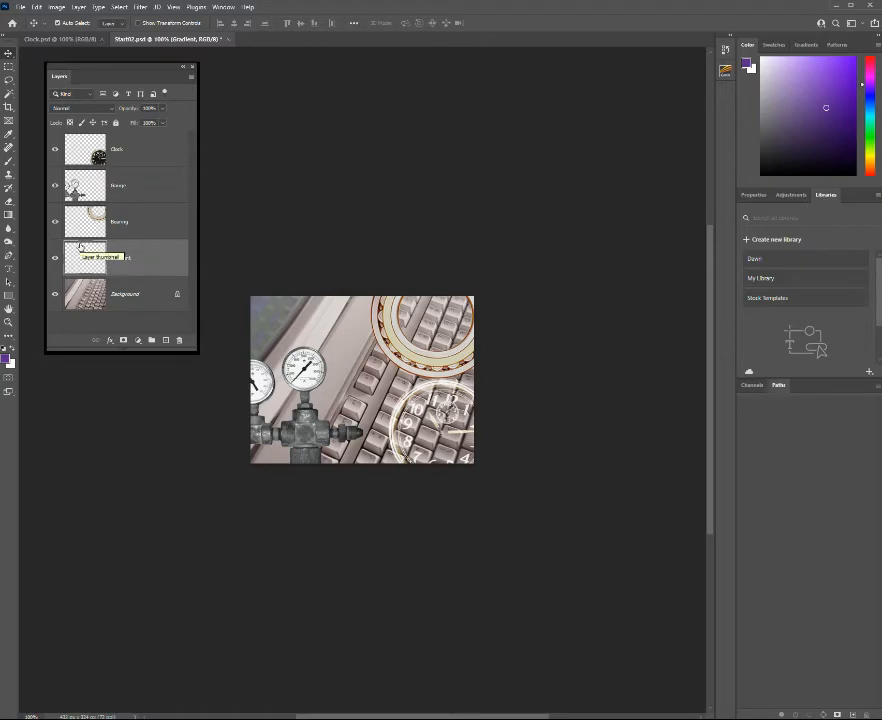
Activate the Gradient tool and browse its preset gradient groups.
{"action": "key", "text": "g"}
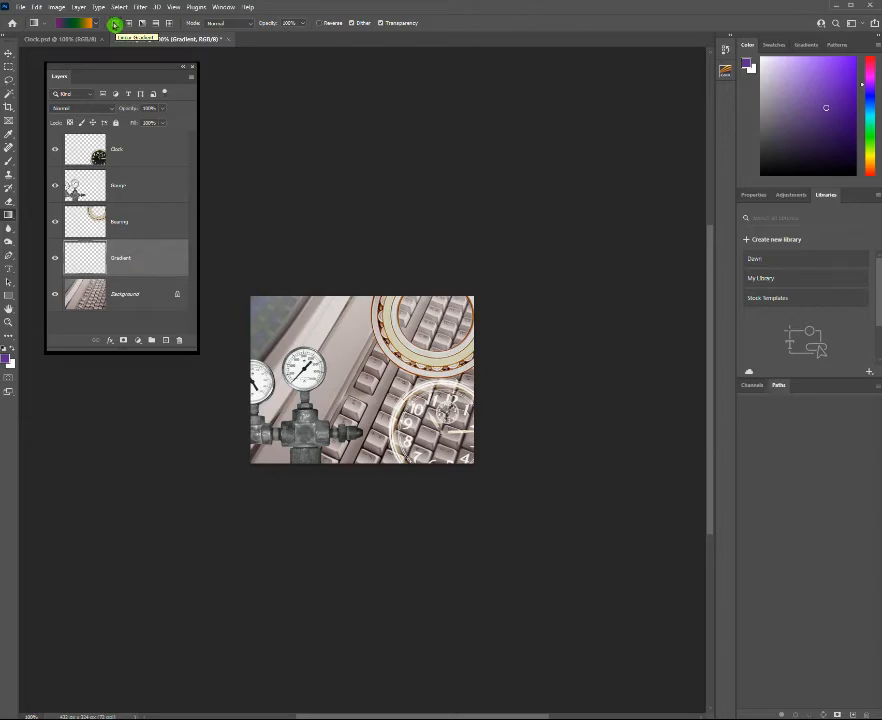
{"action": "left_click", "coordinate": [70, 76]}
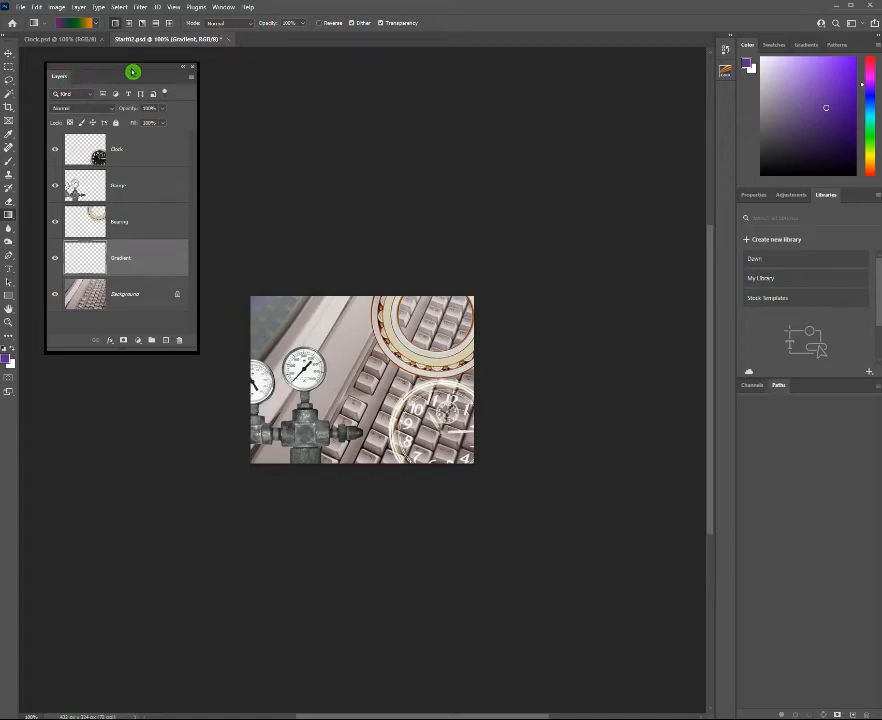
{"action": "left_click", "coordinate": [99, 24]}
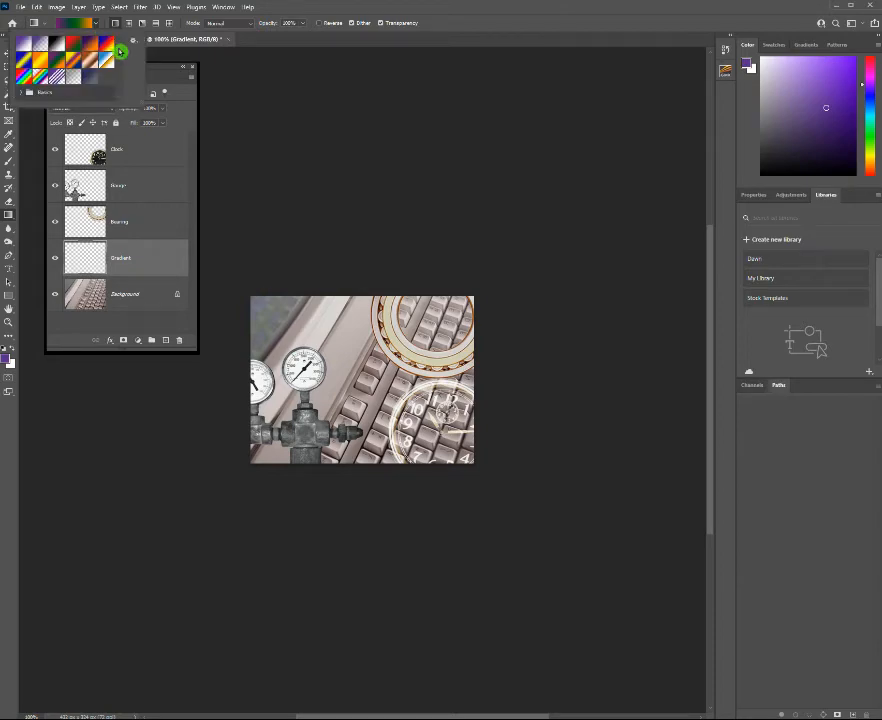
{"action": "scroll", "coordinate": [120, 51], "scroll_direction": "down", "scroll_amount": 3}
{"action": "scroll", "coordinate": [118, 45], "scroll_direction": "up", "scroll_amount": 3}
{"action": "left_click_drag", "start_coordinate": [120, 54], "coordinate": [200, 91]}
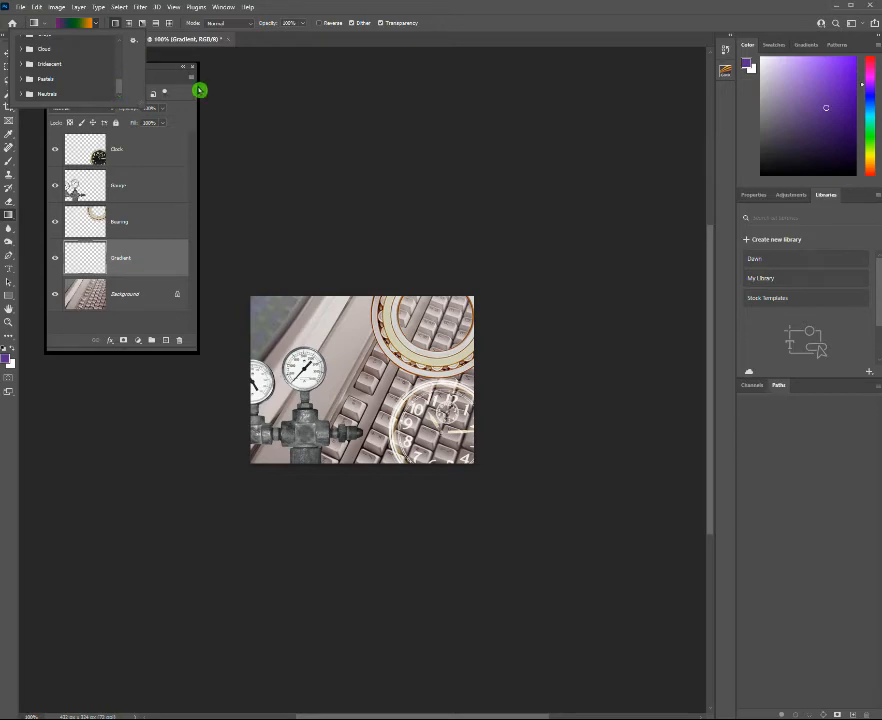
Show the Gradients presets in a floating, enlarged window over the canvas.
{"action": "left_click", "coordinate": [222, 9]}
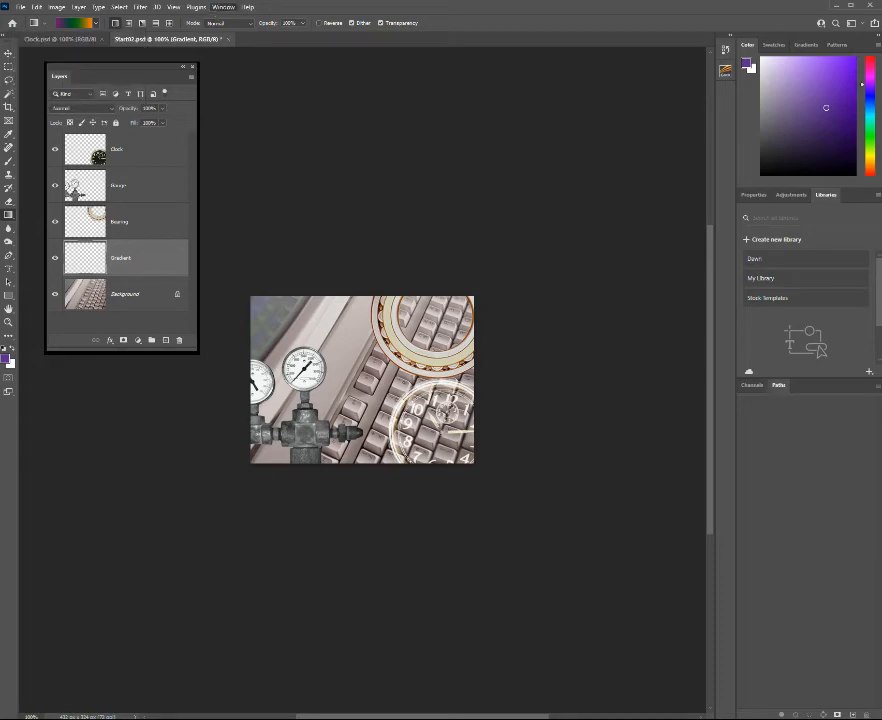
{"action": "left_click", "coordinate": [235, 177]}
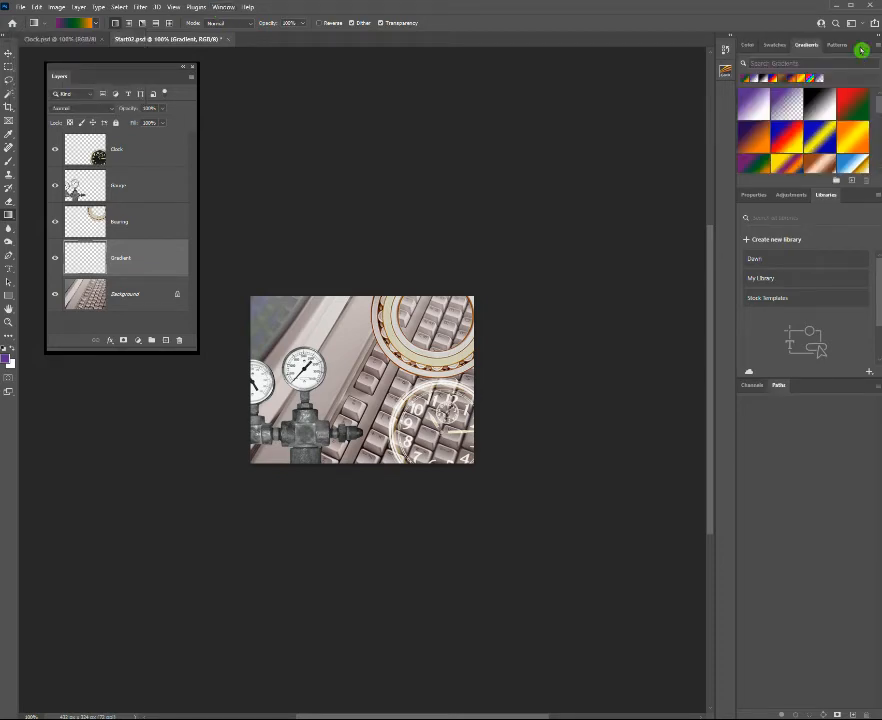
{"action": "left_click_drag", "start_coordinate": [805, 51], "coordinate": [427, 96]}
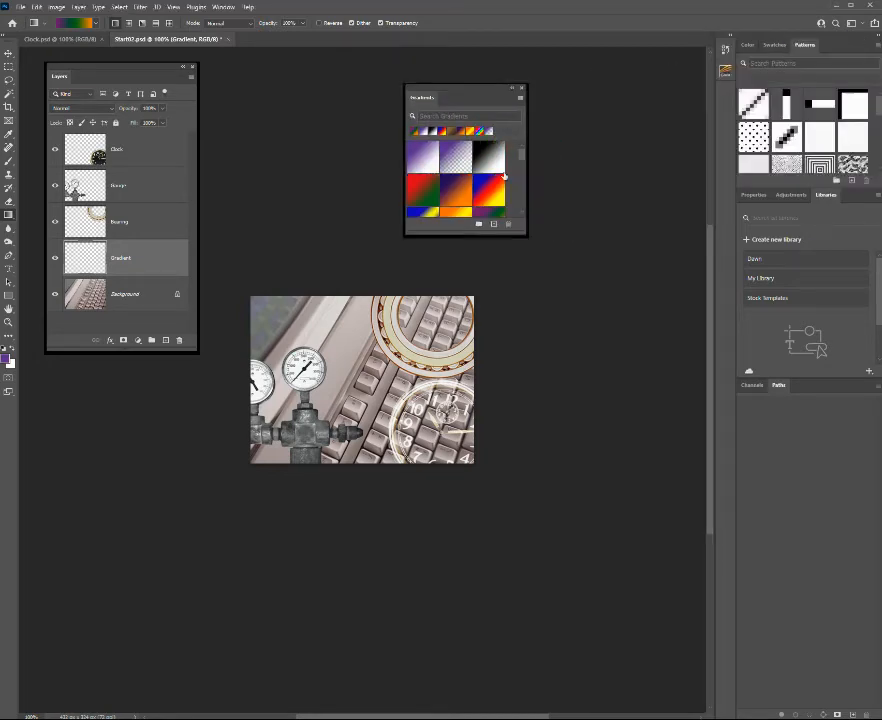
{"action": "mouse_move", "coordinate": [522, 157]}
{"action": "left_mouse_down"}
{"action": "mouse_move", "coordinate": [521, 213]}
{"action": "mouse_move", "coordinate": [527, 177]}
{"action": "left_mouse_up"}
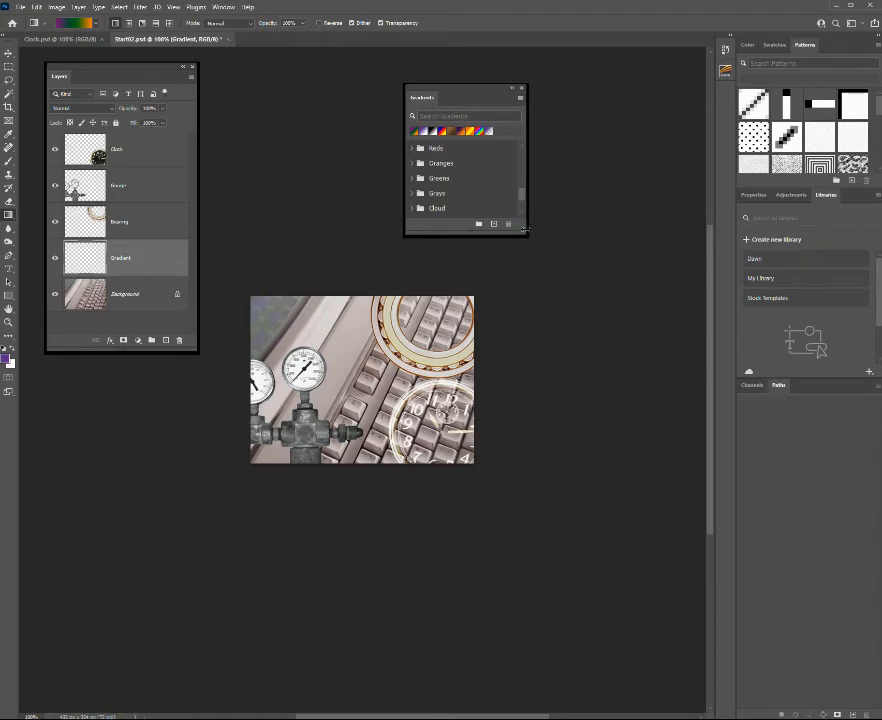
{"action": "left_click_drag", "start_coordinate": [525, 219], "coordinate": [617, 290]}
{"action": "left_click_drag", "start_coordinate": [616, 188], "coordinate": [618, 252]}
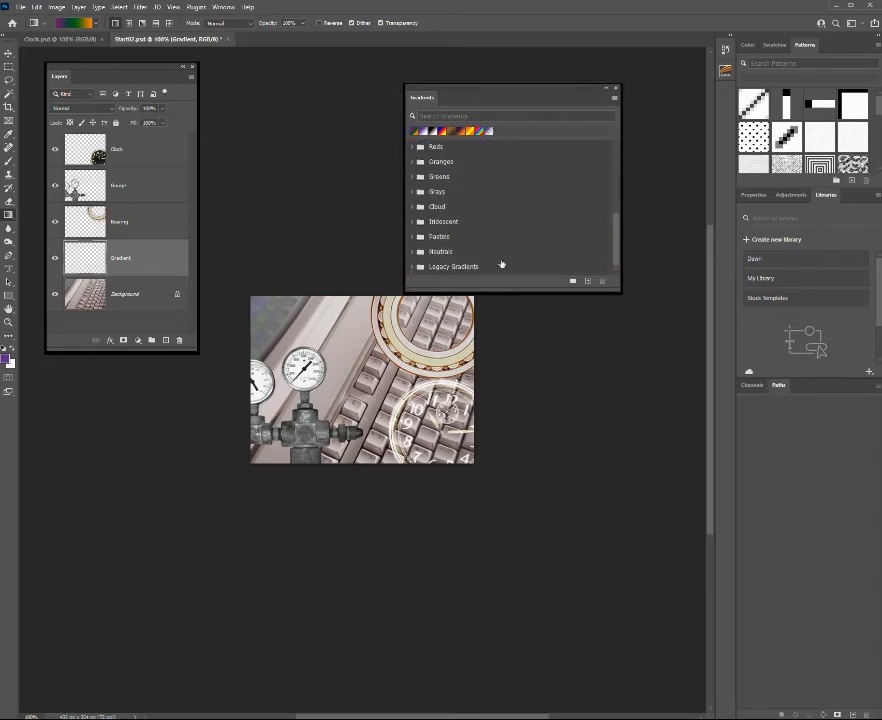
Apply the purple-to-transparent preset from Legacy Default Gradients to the Gradient layer and collapse the presets window.
{"action": "left_click", "coordinate": [413, 267]}
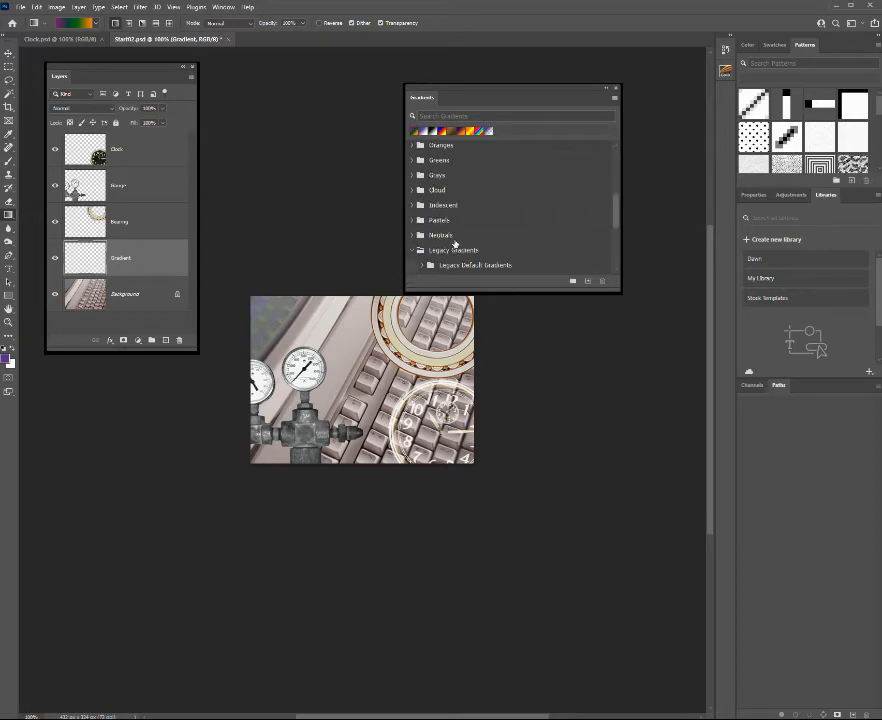
{"action": "scroll", "coordinate": [466, 256], "scroll_direction": "down", "scroll_amount": 4}
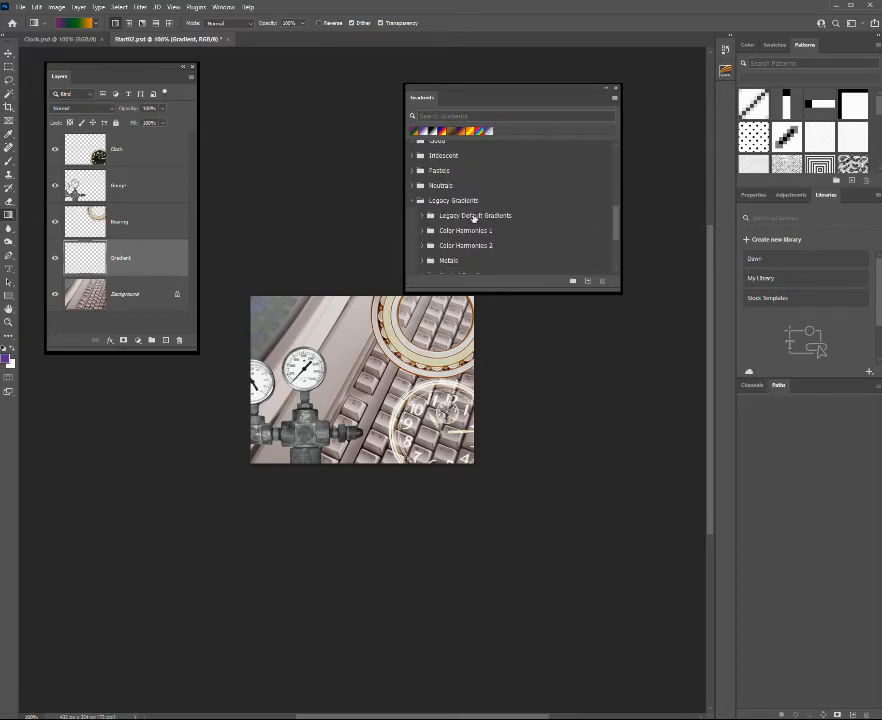
{"action": "left_click", "coordinate": [467, 281]}
{"action": "scroll", "coordinate": [453, 244], "scroll_direction": "down", "scroll_amount": 1}
{"action": "scroll", "coordinate": [452, 245], "scroll_direction": "down", "scroll_amount": 1}
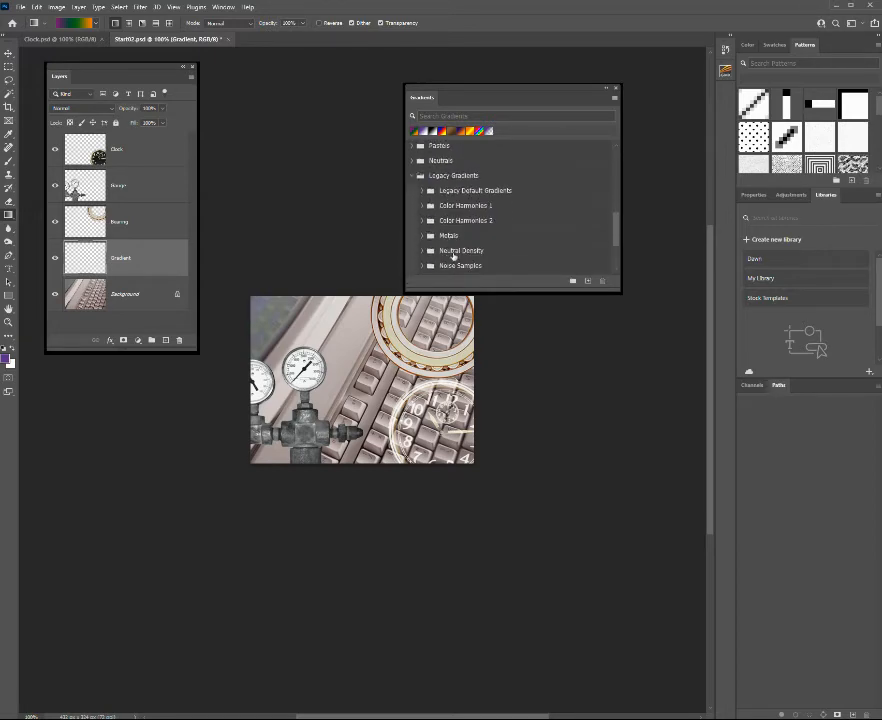
{"action": "scroll", "coordinate": [455, 252], "scroll_direction": "up", "scroll_amount": 1}
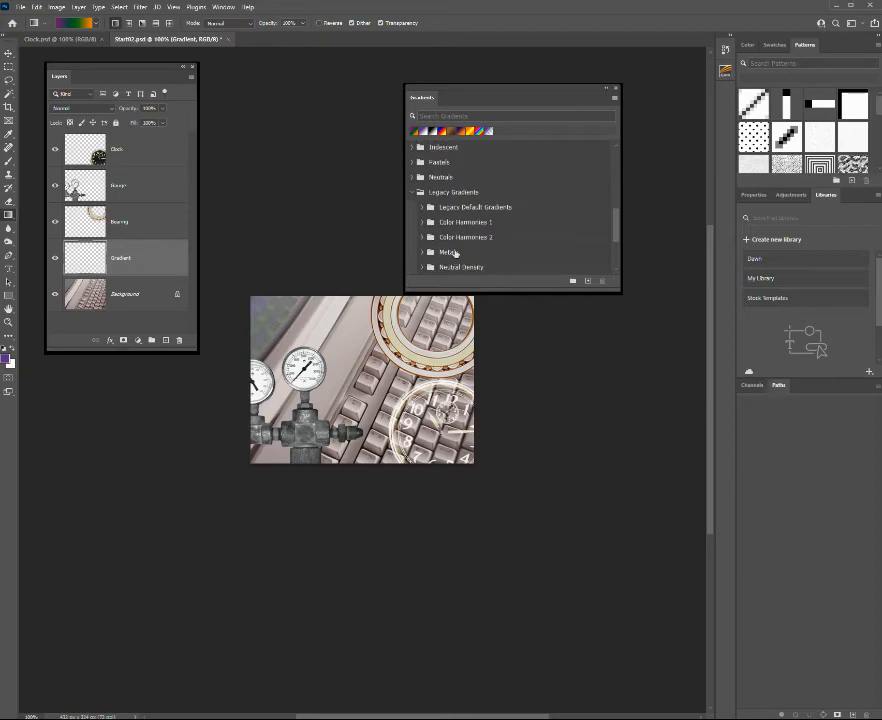
{"action": "left_click", "coordinate": [425, 207]}
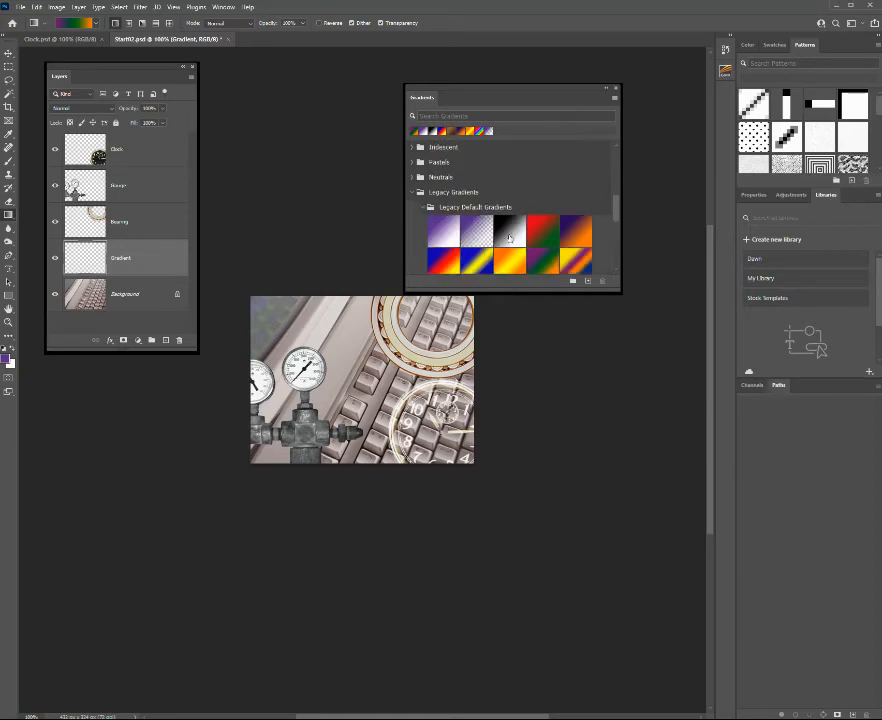
{"action": "scroll", "coordinate": [440, 212], "scroll_direction": "down", "scroll_amount": 1}
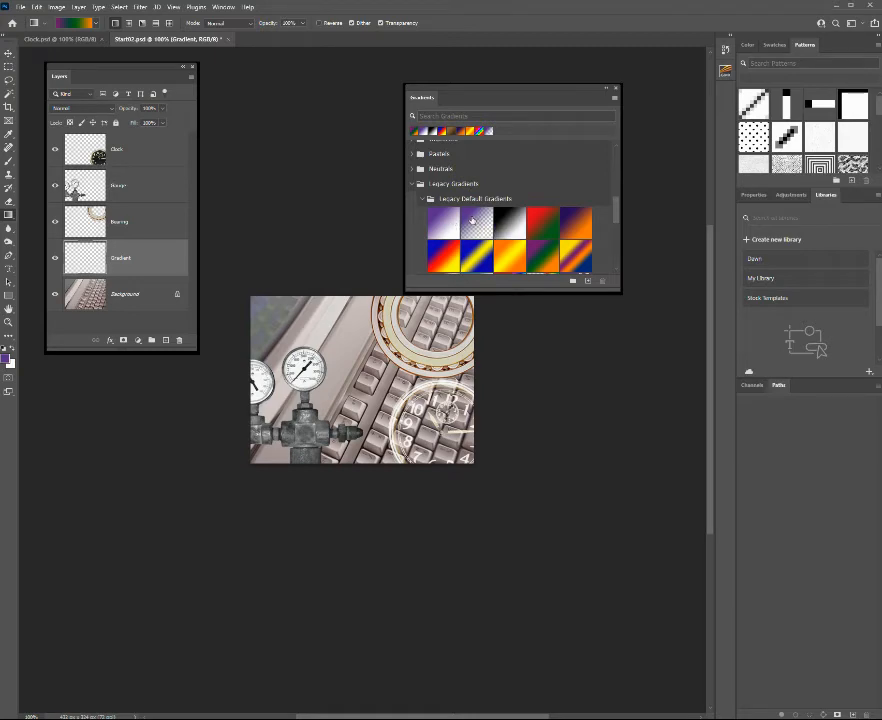
{"action": "left_click", "coordinate": [472, 219]}
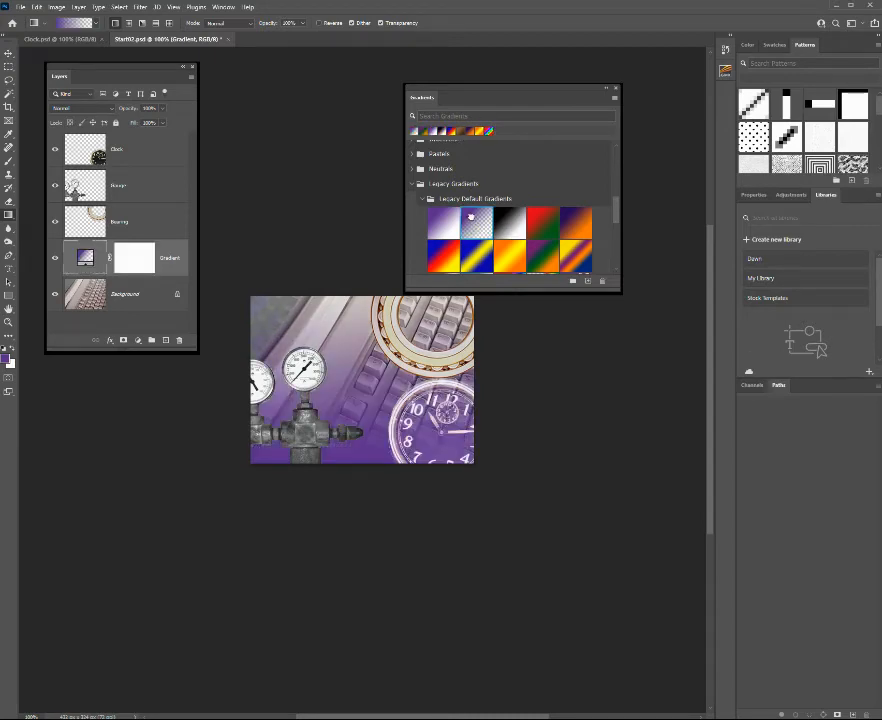
{"action": "left_click", "coordinate": [619, 89]}
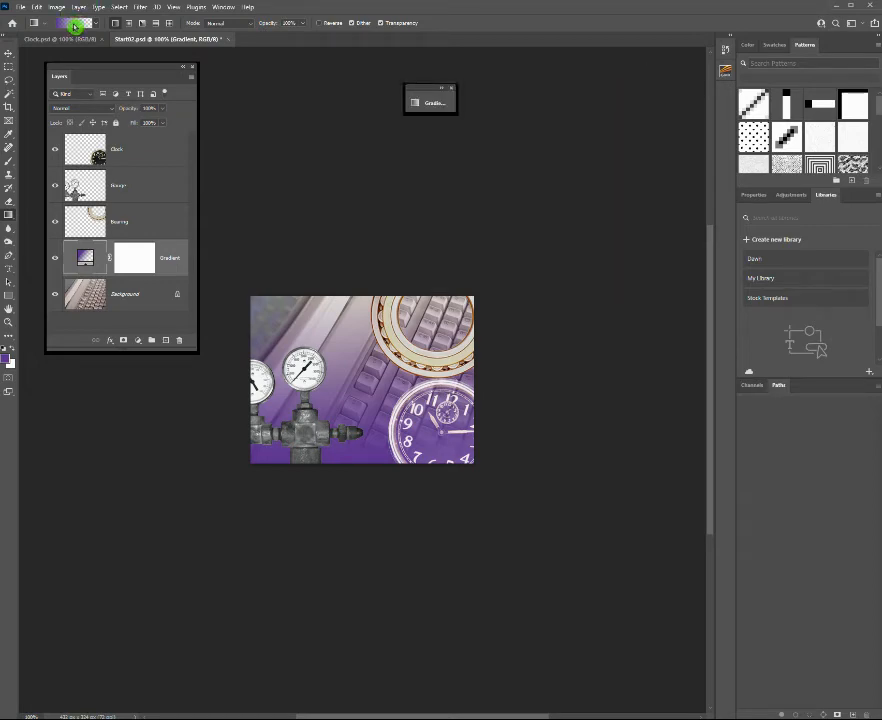
Edit the purple-to-transparent gradient, changing its purple colour stop to the darker purple #4c217e.
{"action": "left_click", "coordinate": [75, 26]}
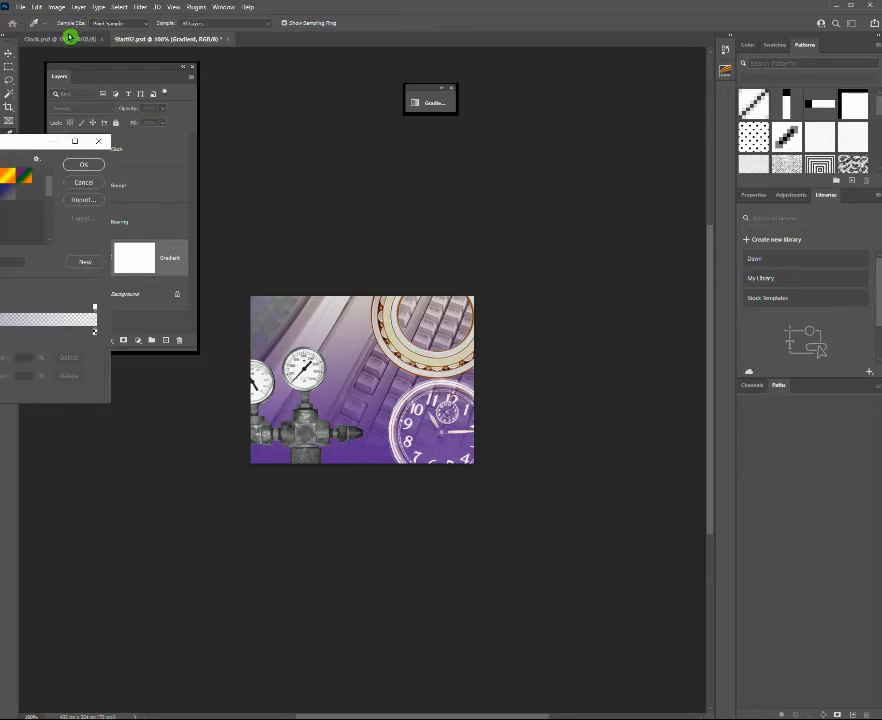
{"action": "left_click", "coordinate": [90, 184]}
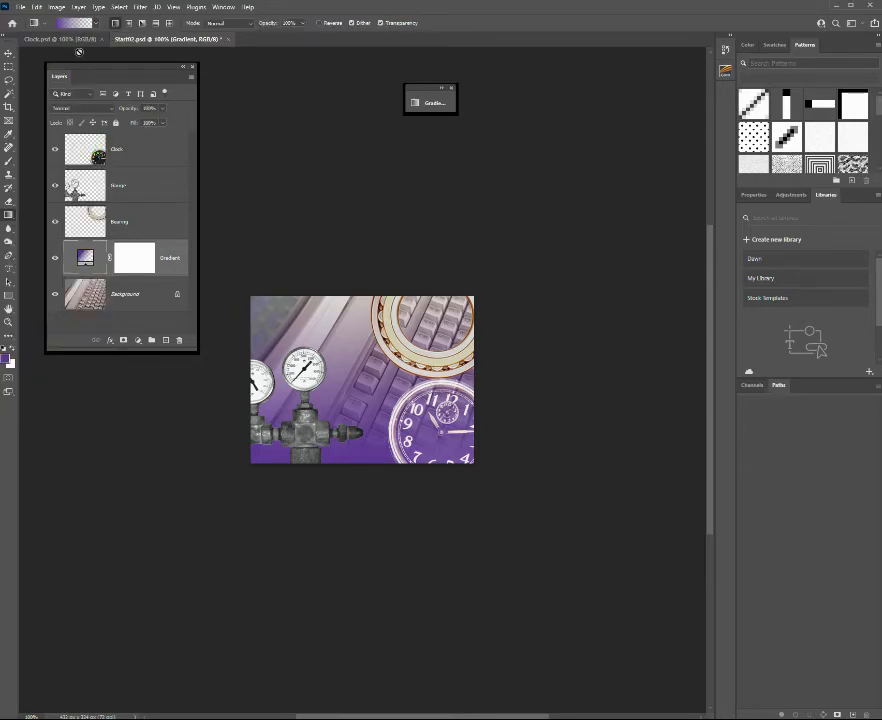
{"action": "left_click", "coordinate": [74, 22]}
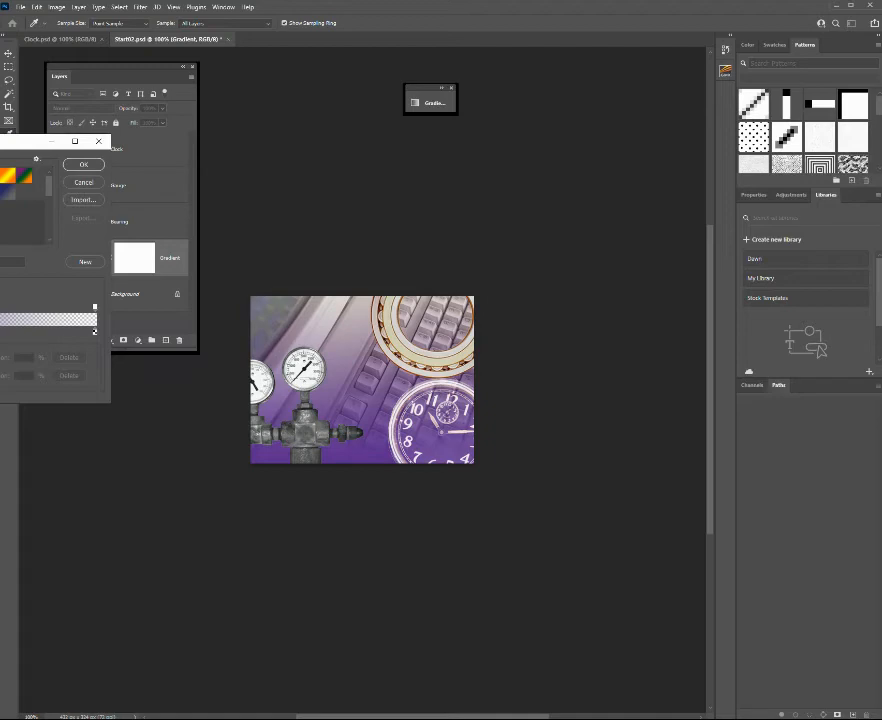
{"action": "left_click", "coordinate": [0, 332]}
{"action": "double_click", "coordinate": [0, 332]}
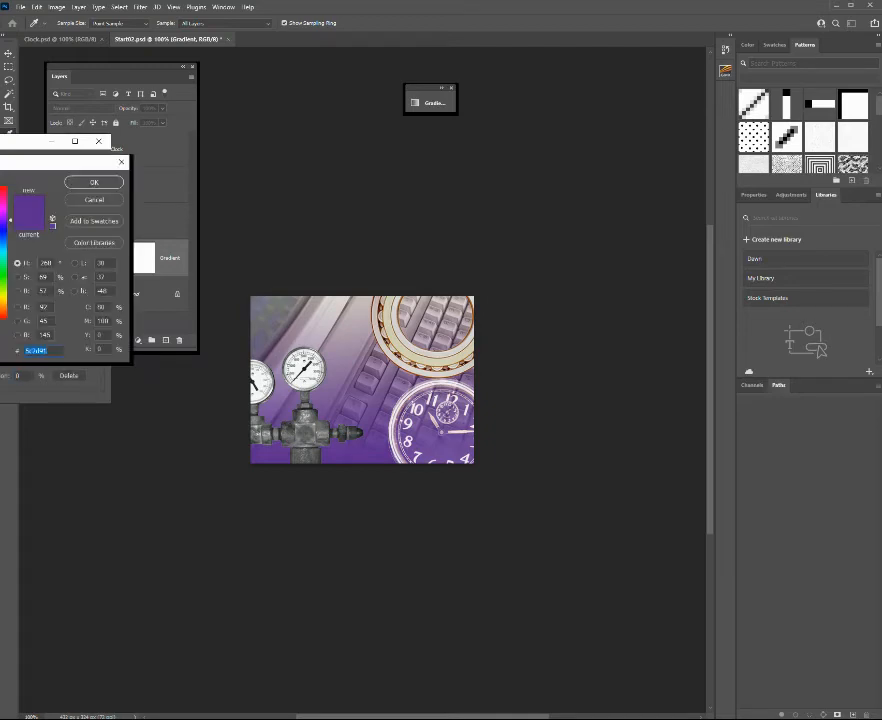
{"action": "type", "text": "4d207f"}
{"action": "left_click_drag", "start_coordinate": [0, 252], "coordinate": [0, 253]}
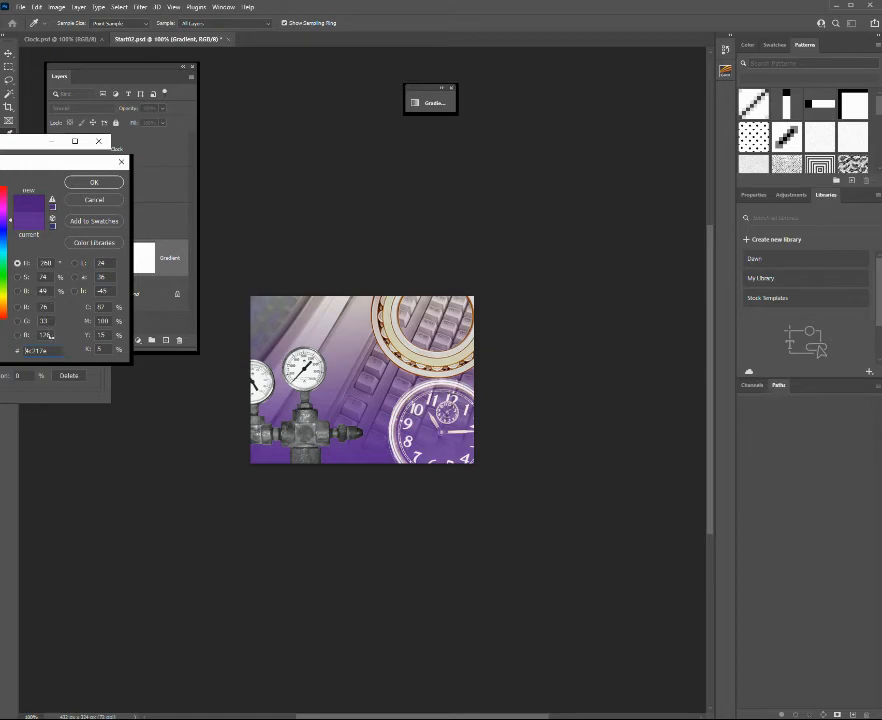
{"action": "left_click", "coordinate": [94, 182]}
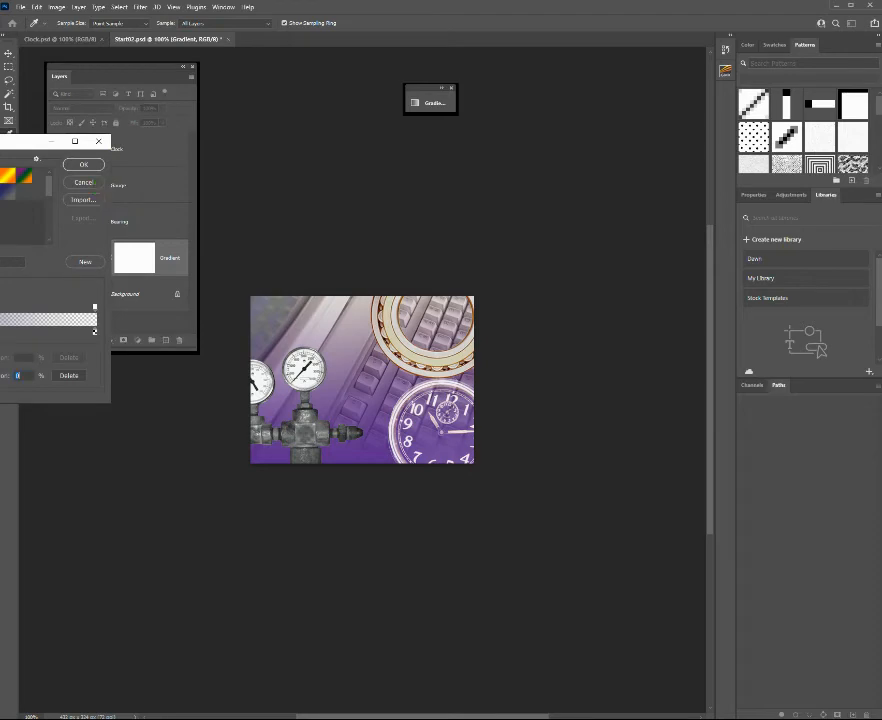
{"action": "left_click", "coordinate": [86, 330]}
{"action": "left_click", "coordinate": [69, 315]}
{"action": "left_click", "coordinate": [87, 167]}
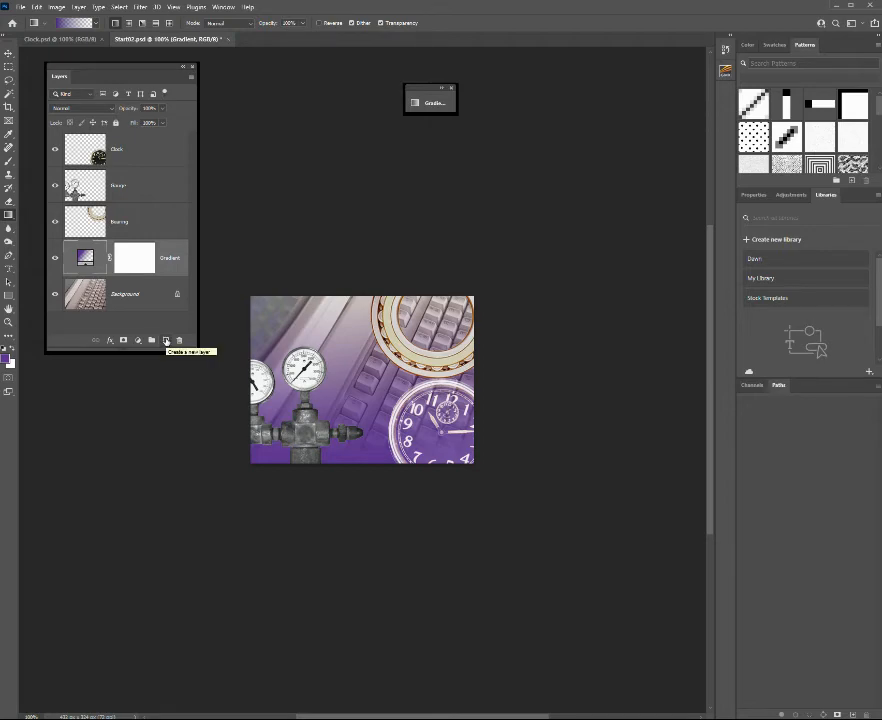
Create a new layer above the Gradient layer and draw the purple-to-transparent gradient on it from the image's bottom edge to its top.
{"action": "left_click", "coordinate": [166, 341]}
{"action": "left_click", "coordinate": [9, 215]}
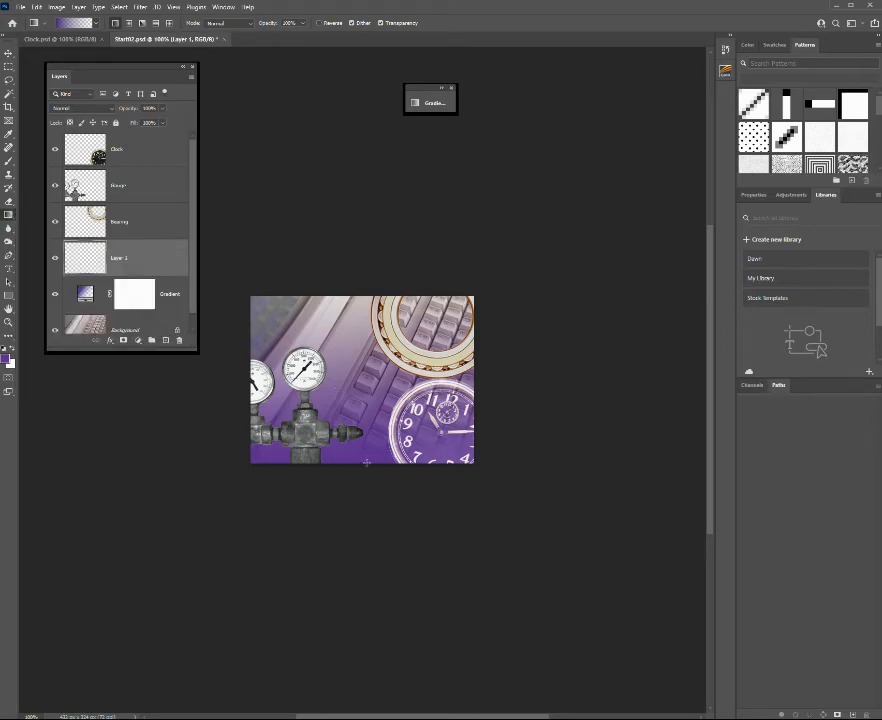
{"action": "left_click_drag", "start_coordinate": [366, 461], "coordinate": [372, 293]}
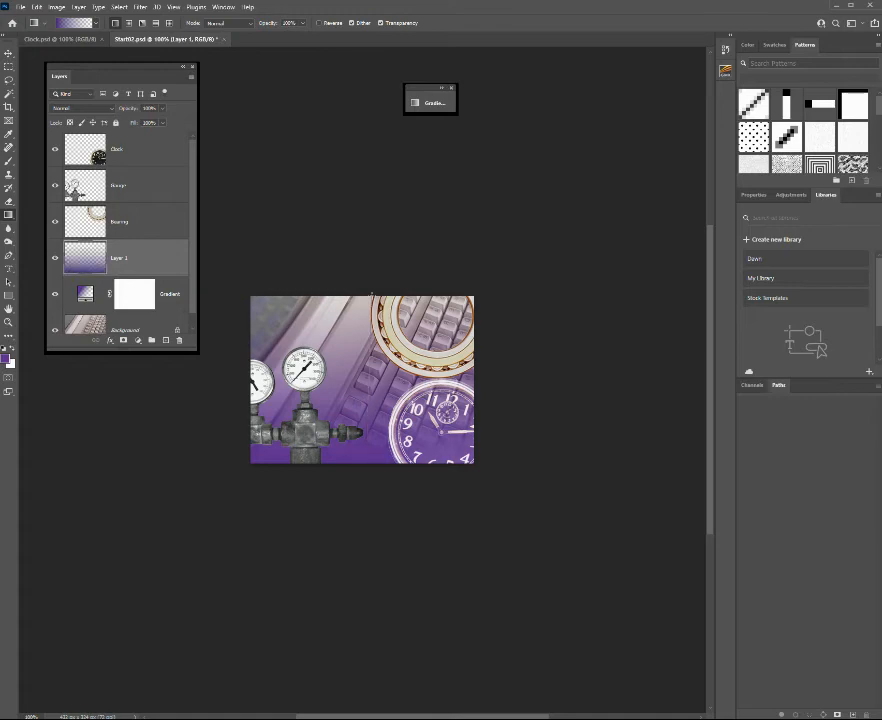
Try a top-to-bottom gradient on Layer 1 with the Gradient layer hidden, and undo both gradient fills.
{"action": "left_click", "coordinate": [55, 295]}
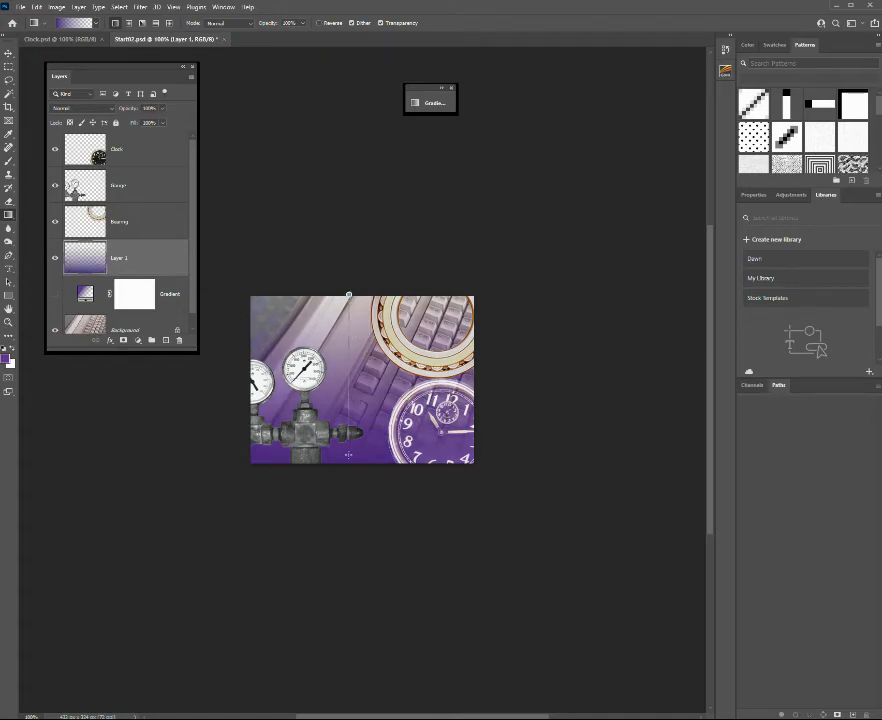
{"action": "left_click_drag", "start_coordinate": [349, 293], "coordinate": [348, 465]}
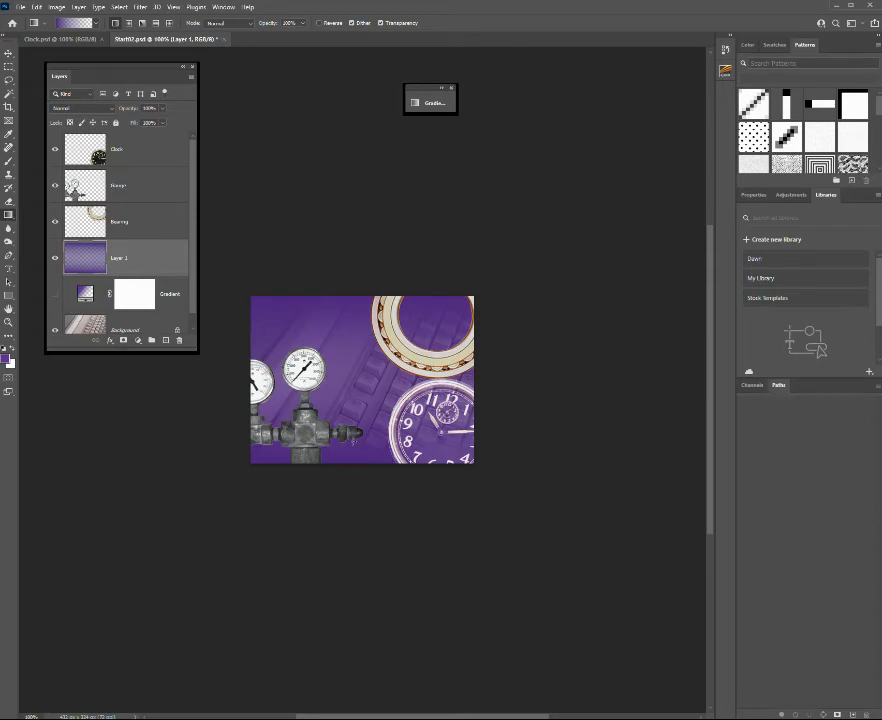
{"action": "key", "text": "ctrl+z"}
{"action": "key", "text": "ctrl+z"}
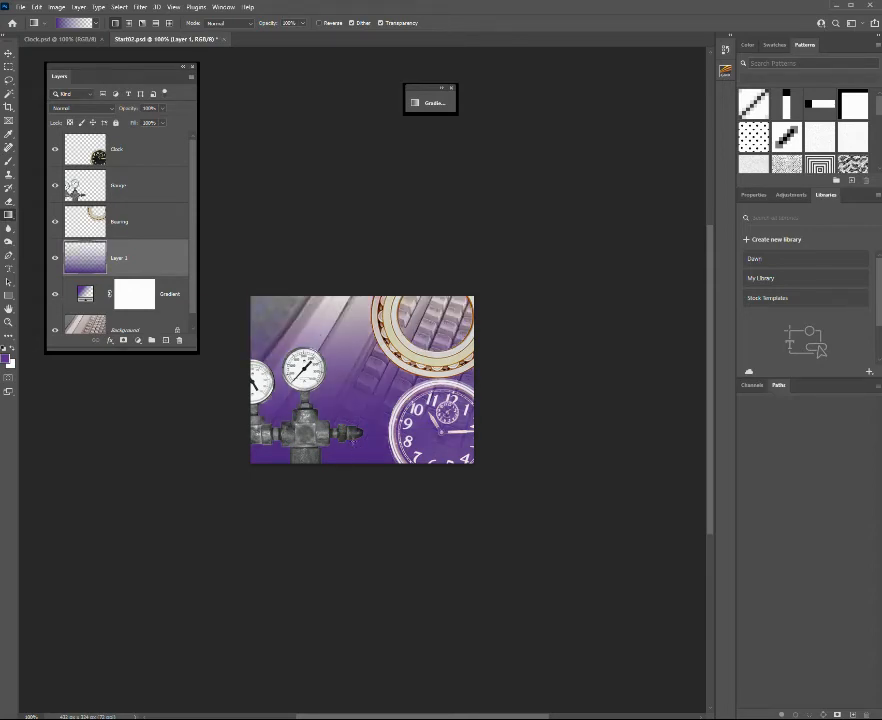
{"action": "key", "text": "ctrl+z"}
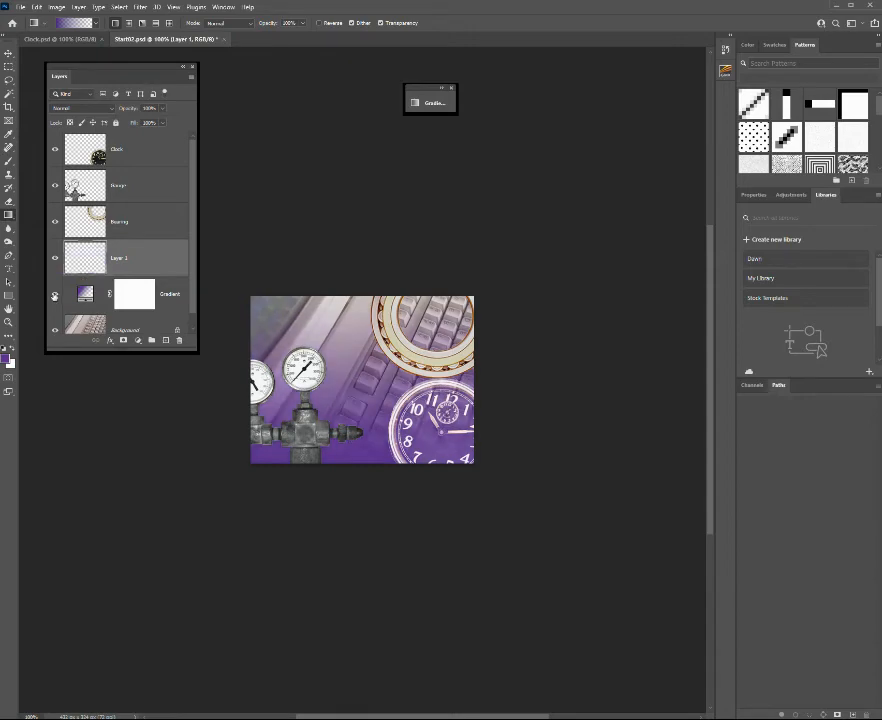
With the Gradient layer hidden, draw the gradient on Layer 1 from the image's right edge to its left and set the layer opacity to 60%.
{"action": "left_click", "coordinate": [55, 295]}
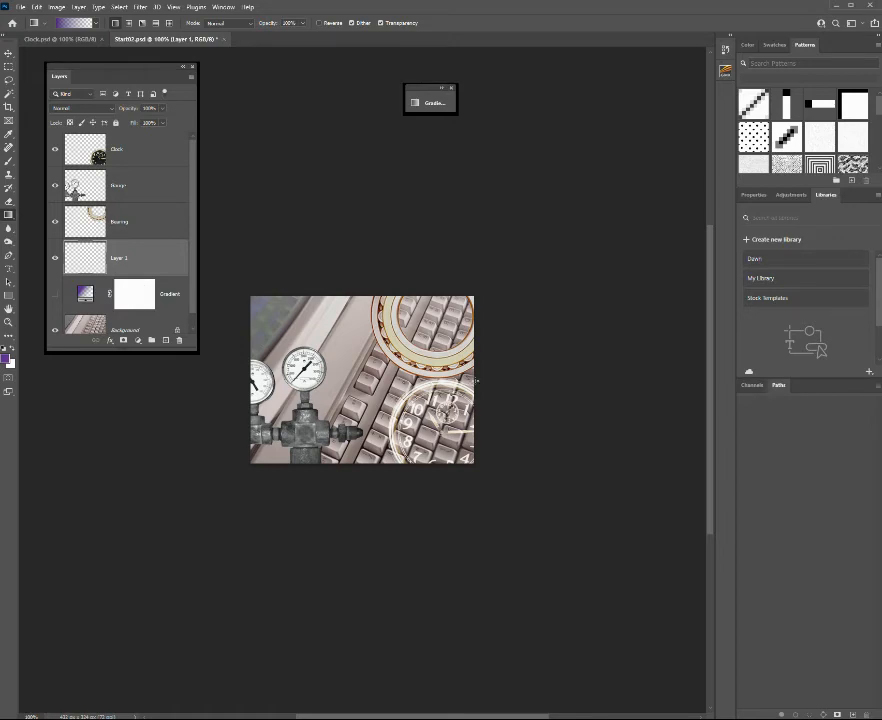
{"action": "left_click_drag", "start_coordinate": [476, 380], "coordinate": [250, 381]}
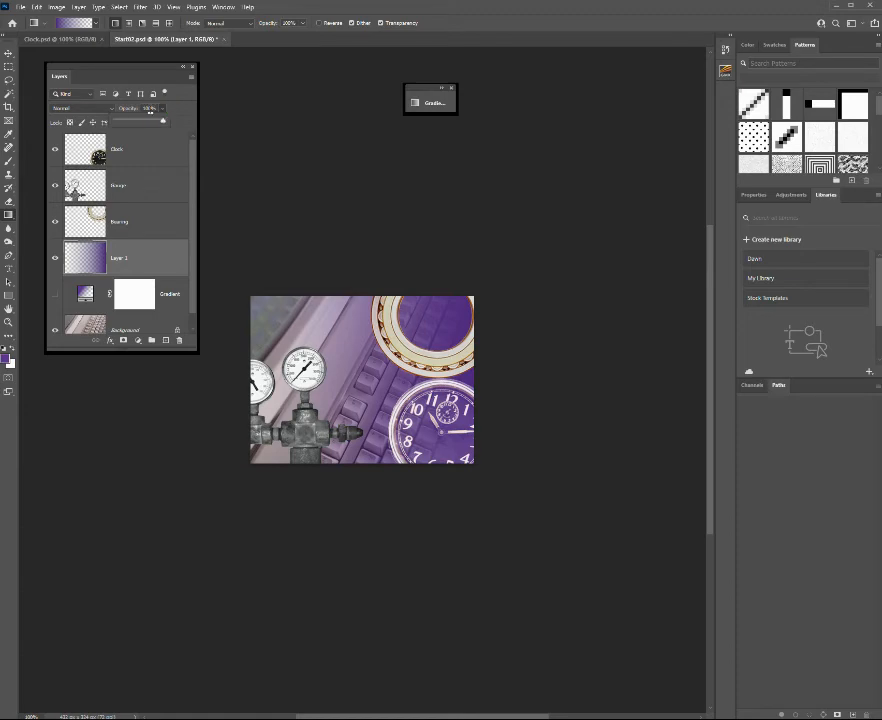
{"action": "left_click", "coordinate": [135, 108]}
{"action": "type", "text": "60"}
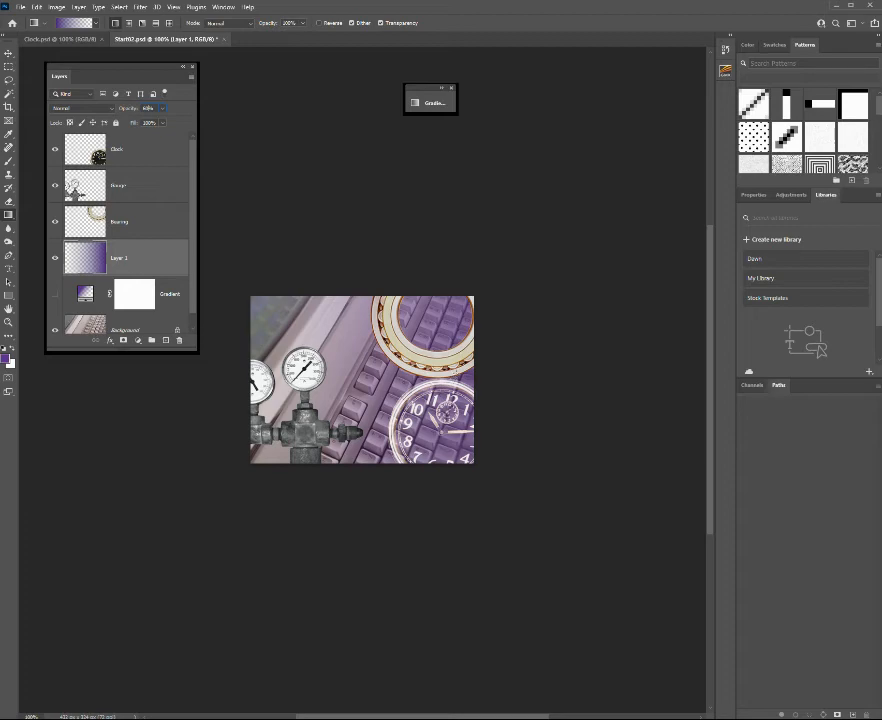
Add the text Z2000 in 70 pt Impact at the image's upper left using the Type tool.
{"action": "left_click_drag", "start_coordinate": [9, 271], "coordinate": [39, 268]}
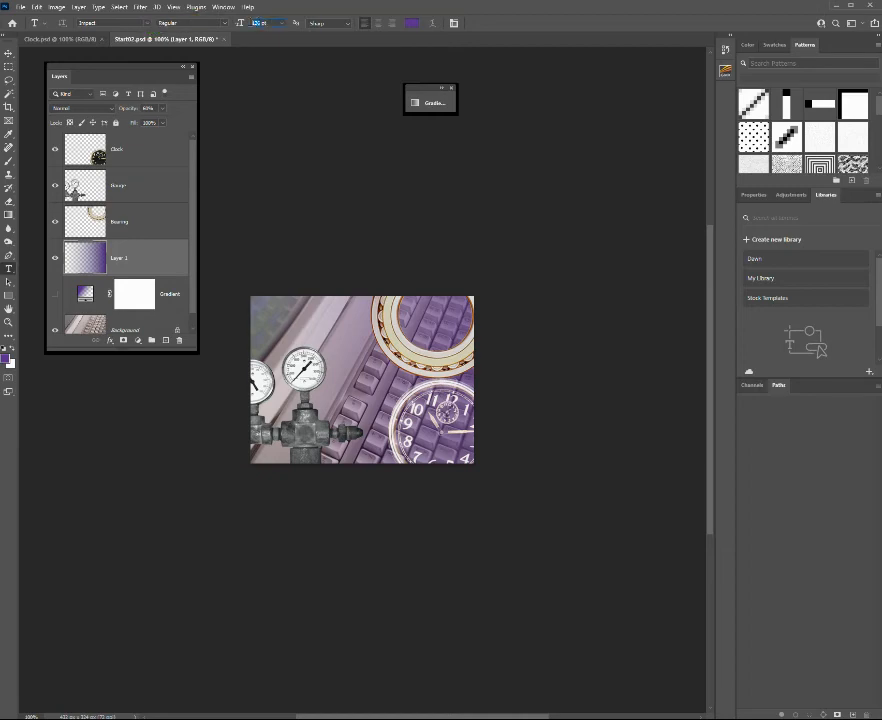
{"action": "left_click", "coordinate": [249, 23]}
{"action": "type", "text": "72"}
{"action": "key", "text": "Return"}
{"action": "left_click", "coordinate": [262, 331]}
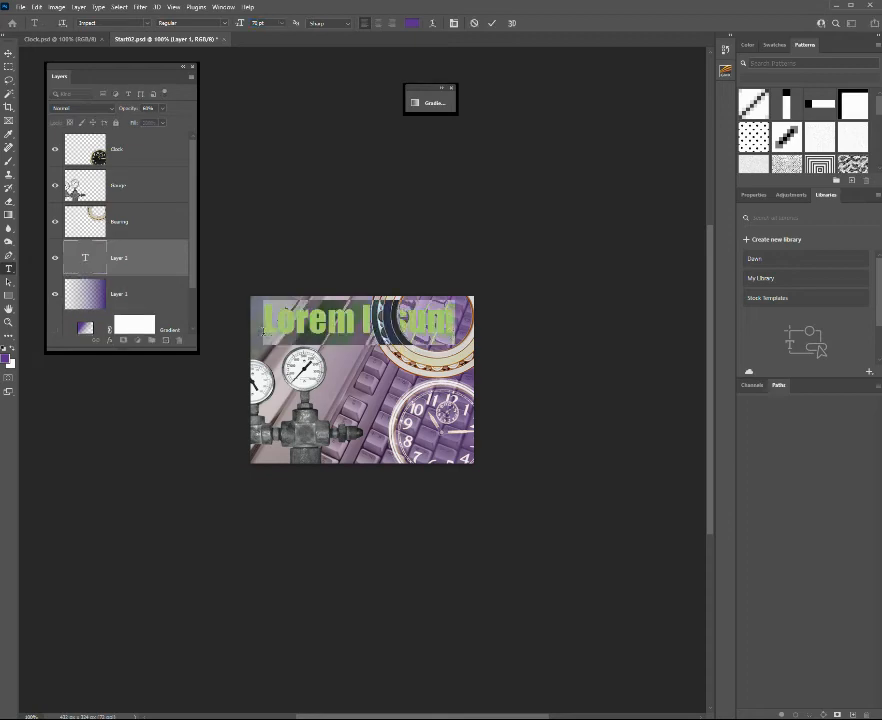
{"action": "type", "text": "Z"}
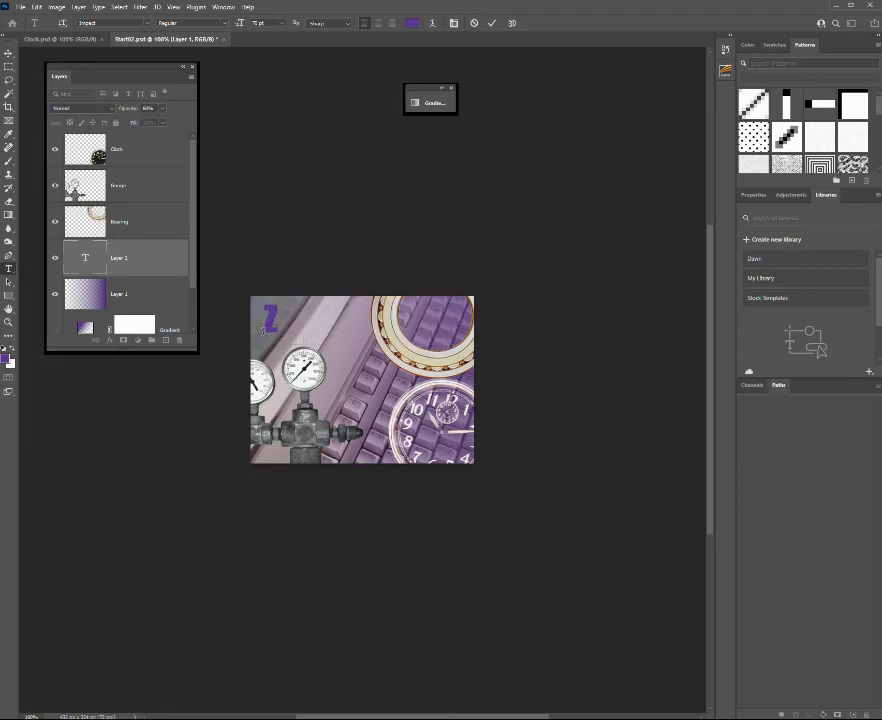
{"action": "type", "text": "2000"}
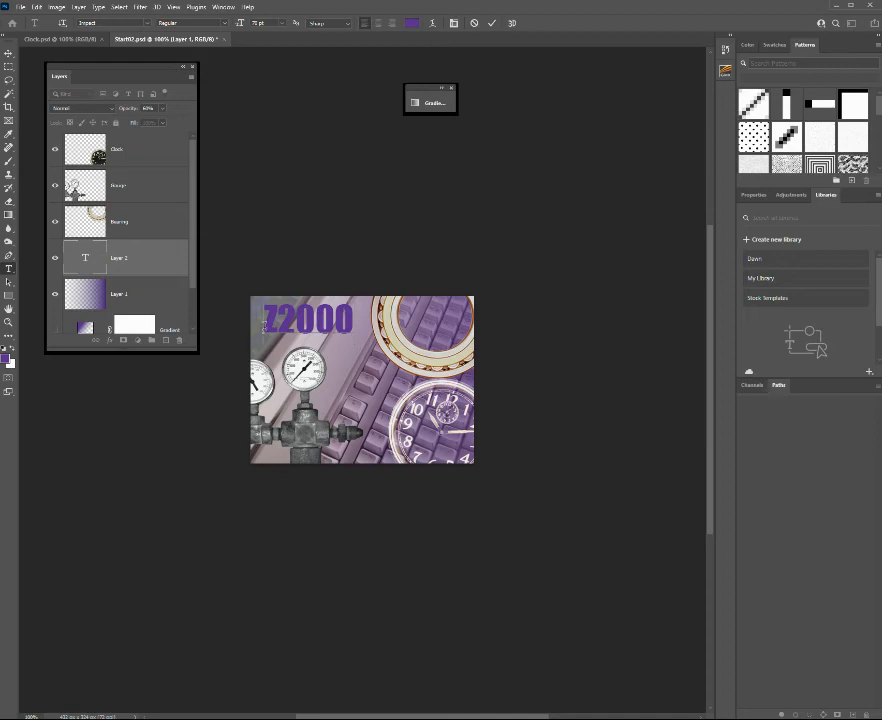
Recolour the Z2000 text with beige #d1cdb6 sampled from the bearing ring and commit the text.
{"action": "left_click_drag", "start_coordinate": [262, 318], "coordinate": [350, 322]}
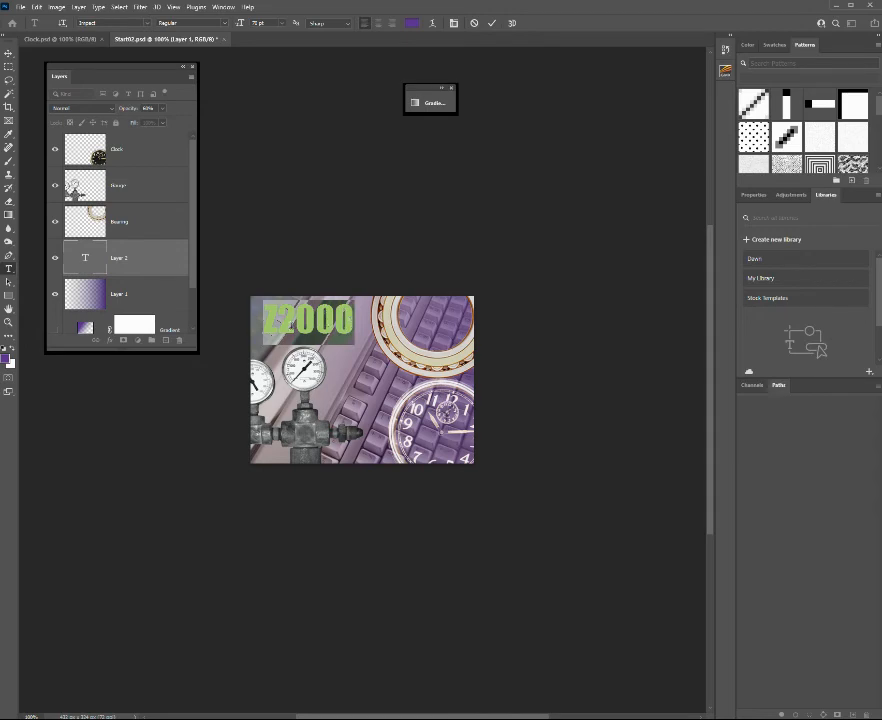
{"action": "left_click", "coordinate": [413, 24]}
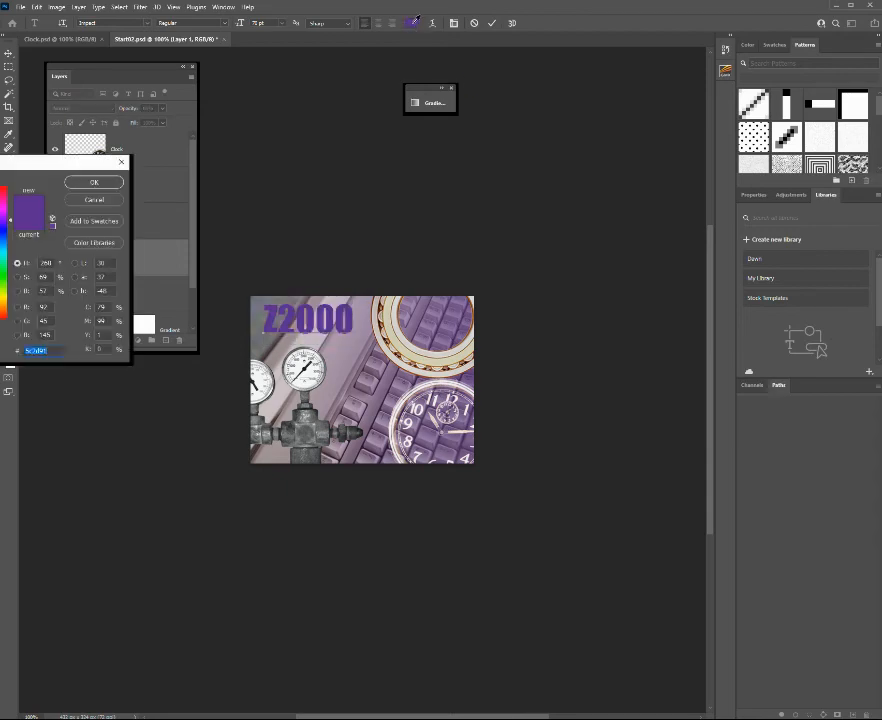
{"action": "left_click", "coordinate": [390, 309]}
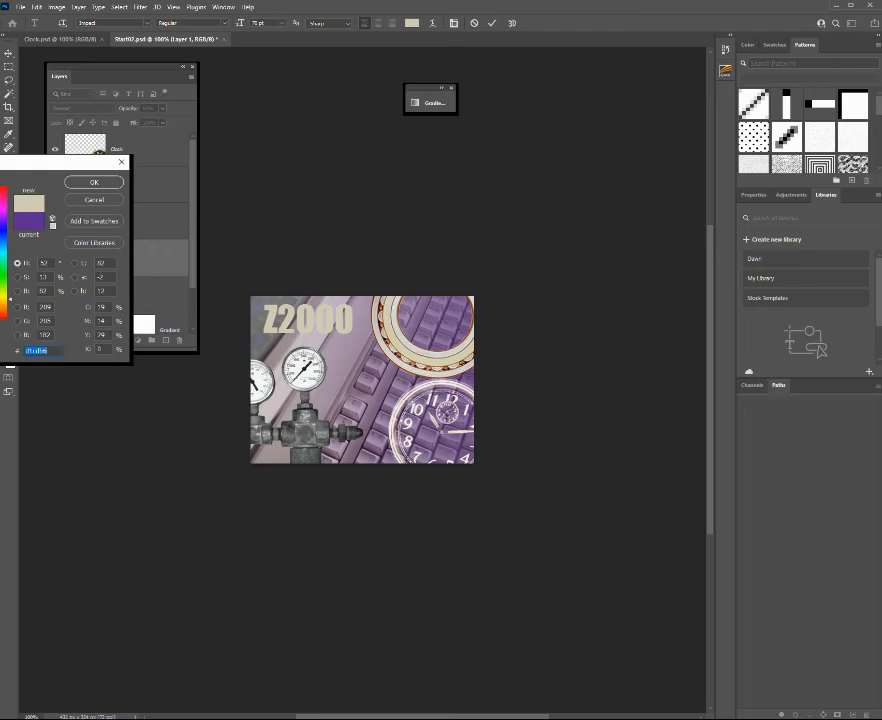
{"action": "left_click", "coordinate": [90, 183]}
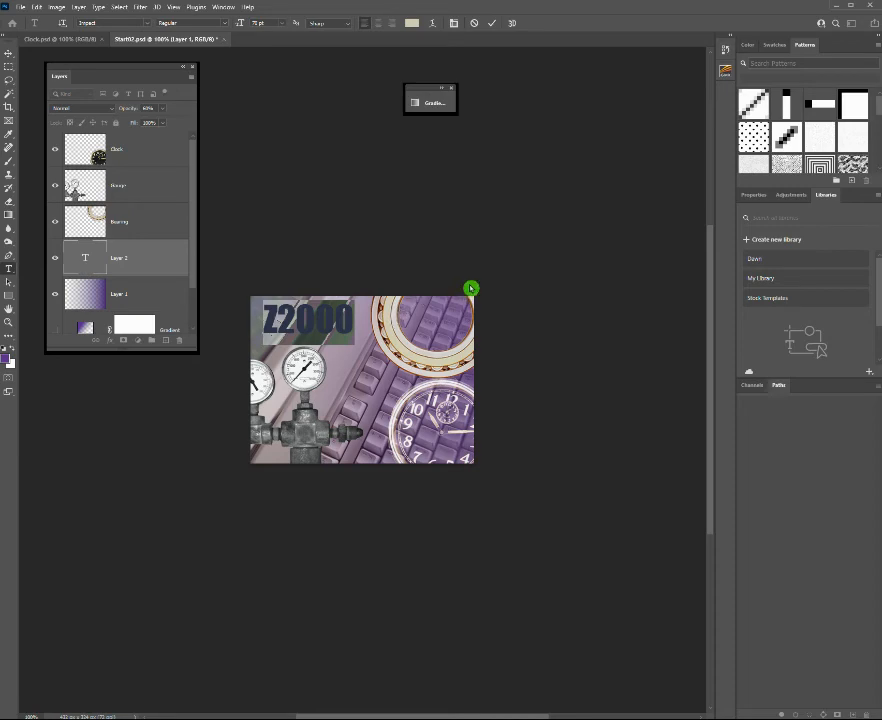
{"action": "left_click", "coordinate": [492, 25]}
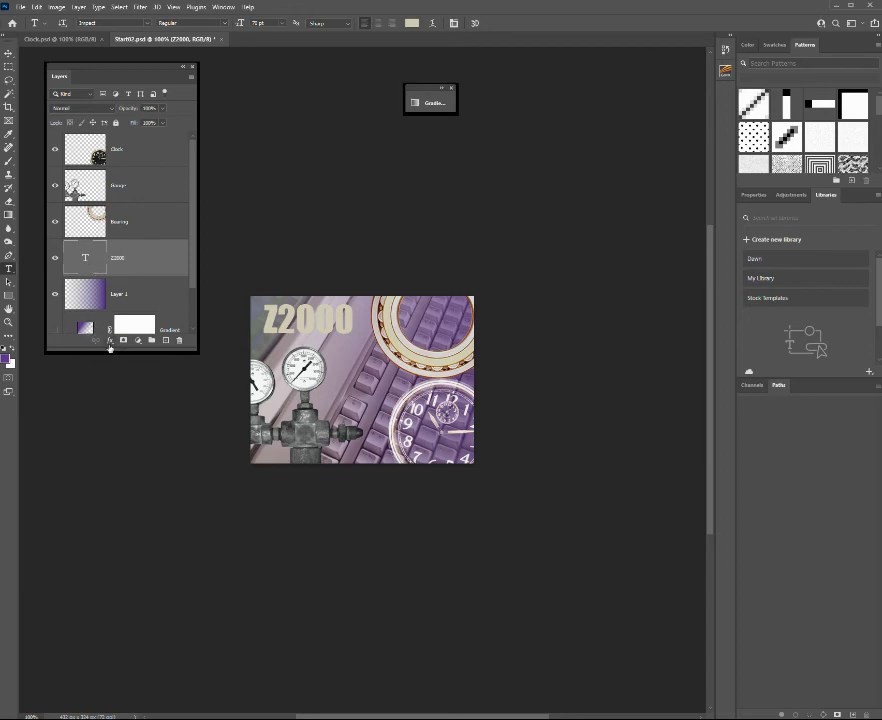
Apply a Bevel & Emboss effect to the Z2000 text layer and pick a new highlight colour for it.
{"action": "left_click", "coordinate": [112, 344]}
{"action": "left_click", "coordinate": [121, 368]}
{"action": "left_click", "coordinate": [202, 281]}
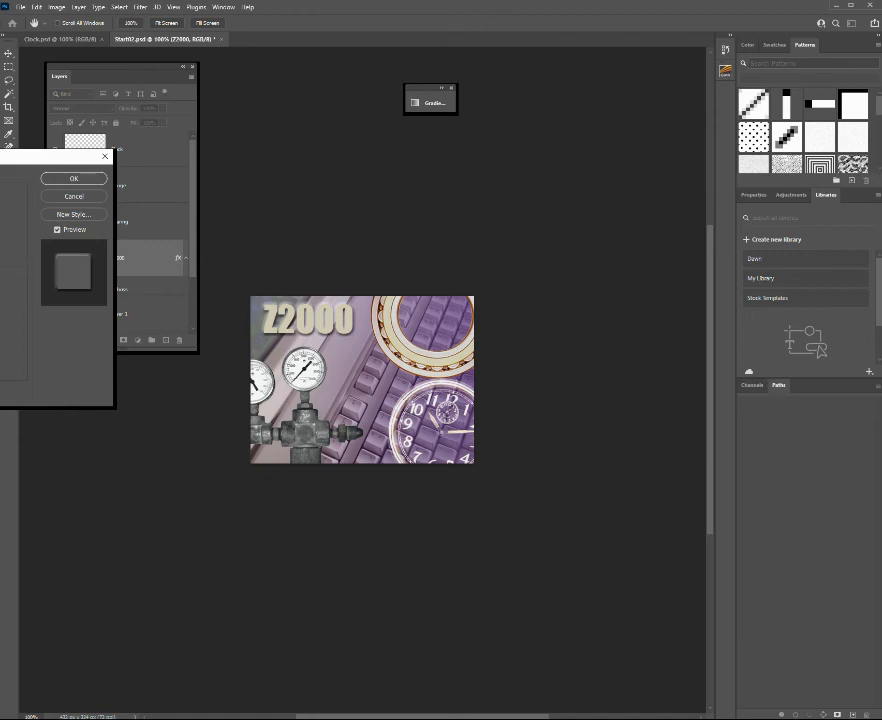
{"action": "left_click", "coordinate": [3, 260]}
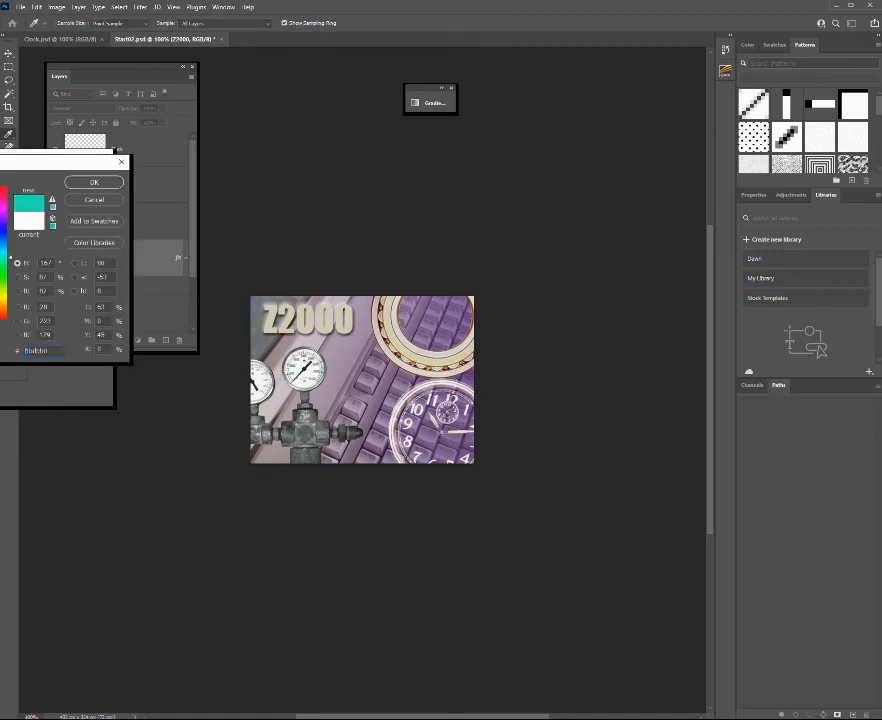
{"action": "left_click_drag", "start_coordinate": [3, 263], "coordinate": [4, 254]}
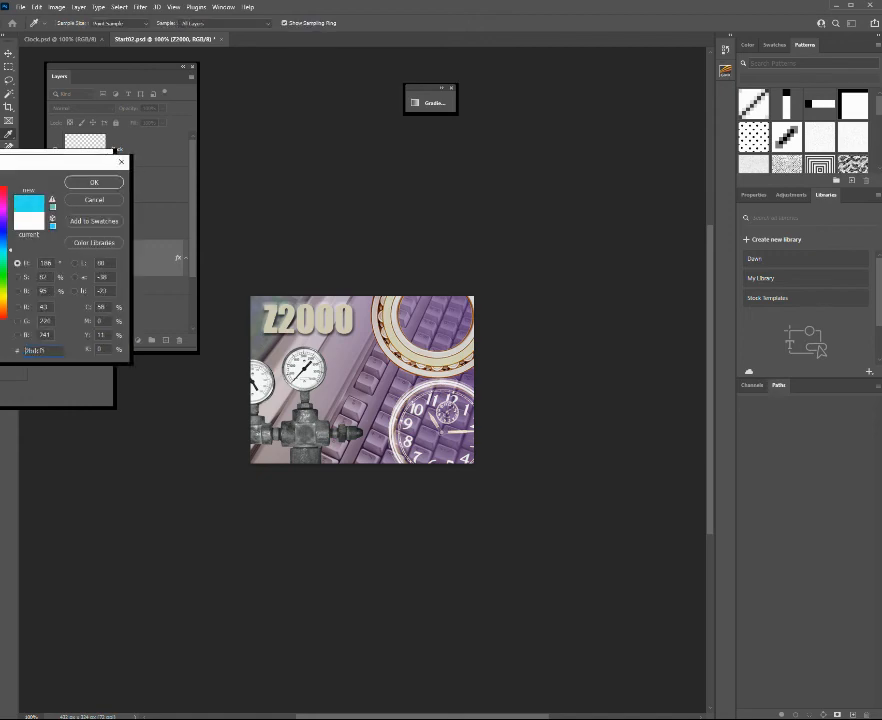
{"action": "left_click", "coordinate": [0, 193]}
{"action": "left_click", "coordinate": [87, 184]}
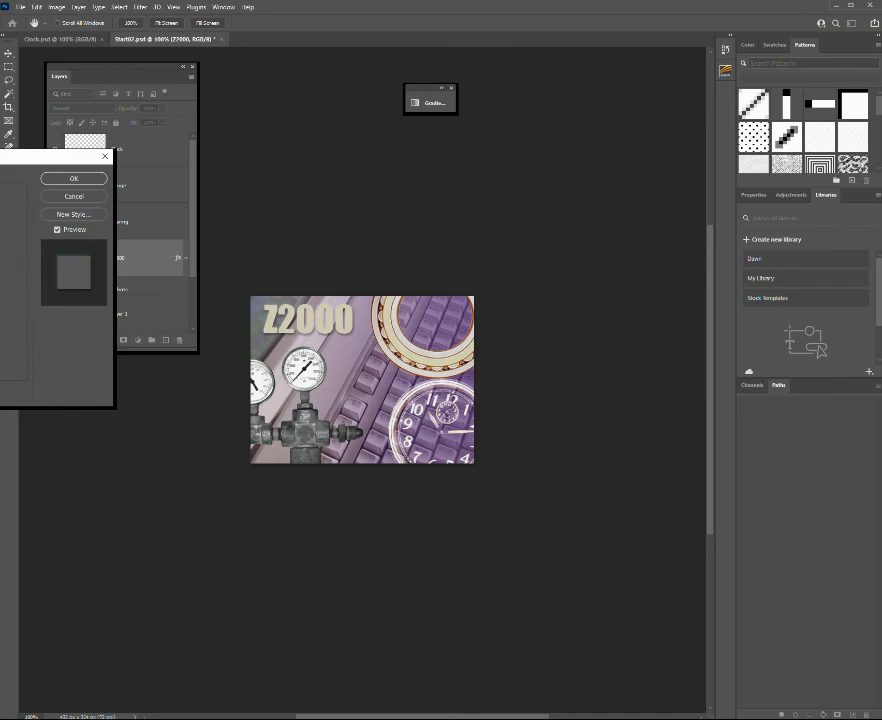
{"action": "left_click", "coordinate": [67, 179]}
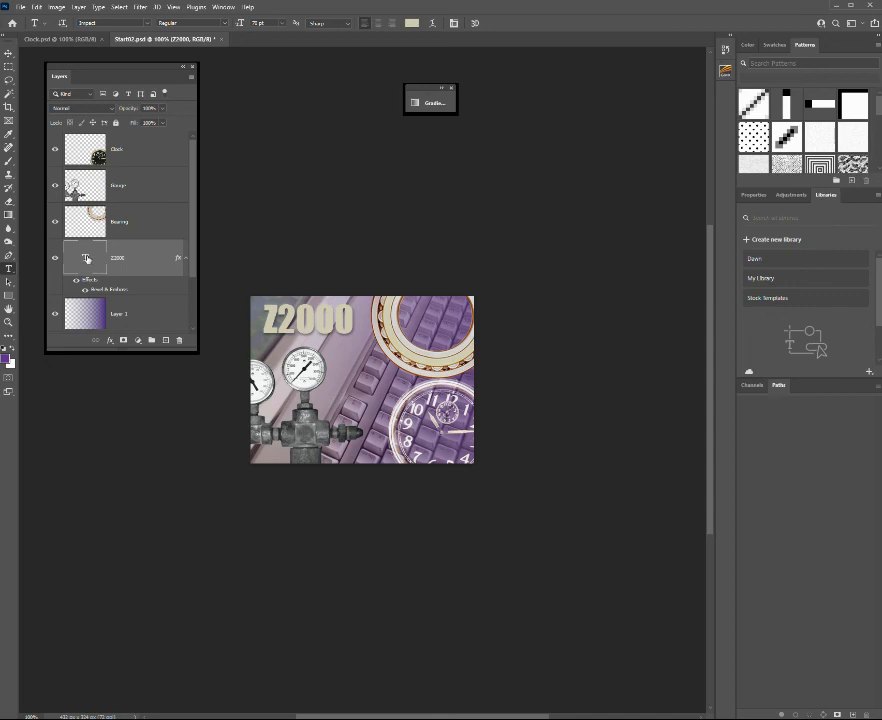
Replace the digits 2000 in the text layer with 999 so the title reads Z999.
{"action": "double_click", "coordinate": [86, 258]}
{"action": "left_click", "coordinate": [87, 257]}
{"action": "left_click_drag", "start_coordinate": [282, 313], "coordinate": [365, 307]}
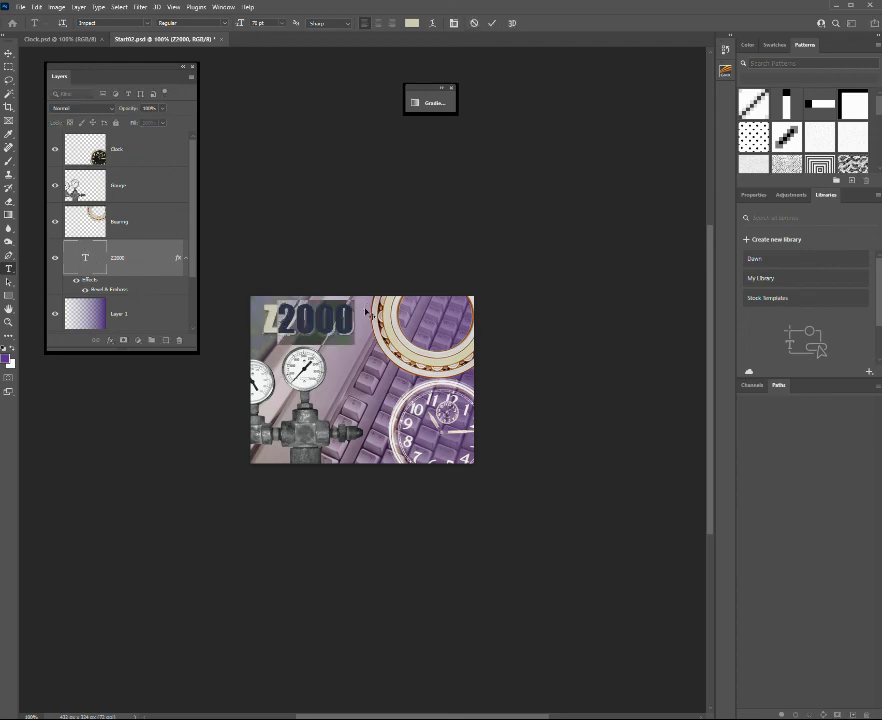
{"action": "type", "text": "999"}
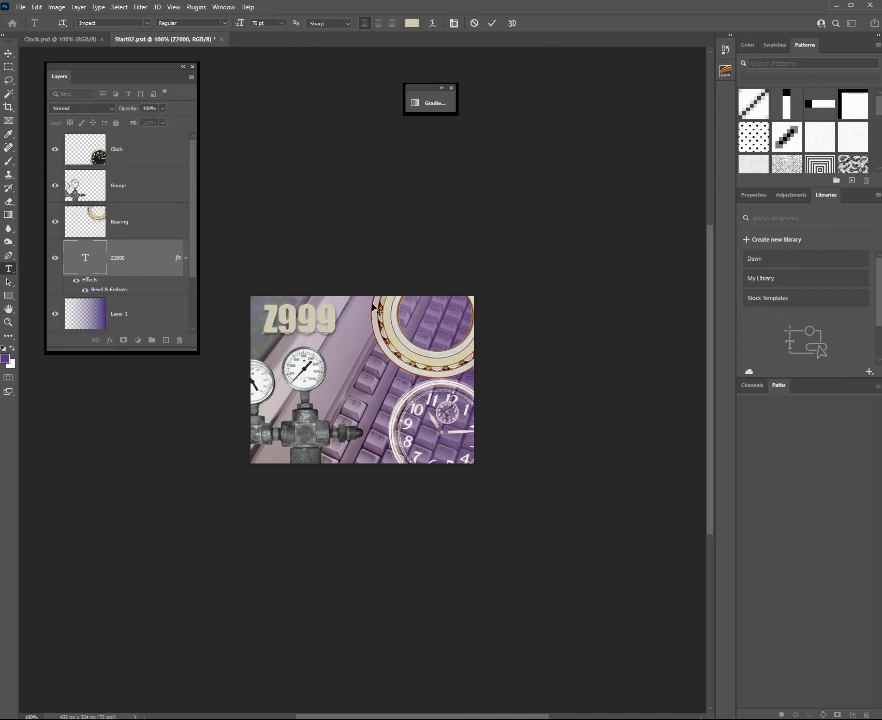
Set the font size of the whole Z999 text to 90 pt and commit the edit.
{"action": "left_click", "coordinate": [256, 22]}
{"action": "left_click_drag", "start_coordinate": [247, 25], "coordinate": [358, 24]}
{"action": "double_click", "coordinate": [264, 318]}
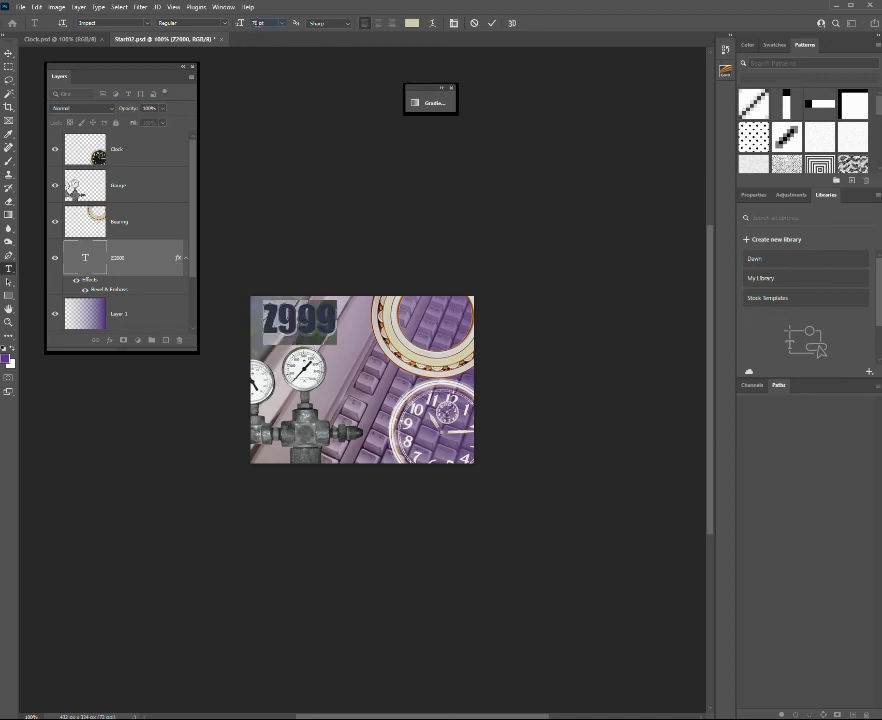
{"action": "left_click", "coordinate": [248, 24]}
{"action": "type", "text": "95"}
{"action": "left_click", "coordinate": [492, 22]}
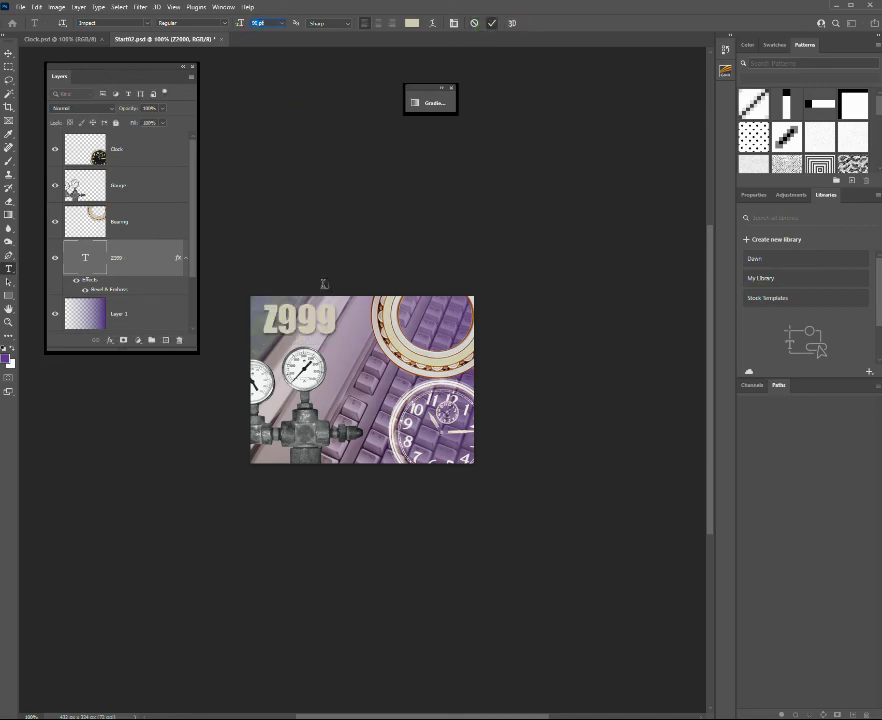
{"action": "key", "text": "Return"}
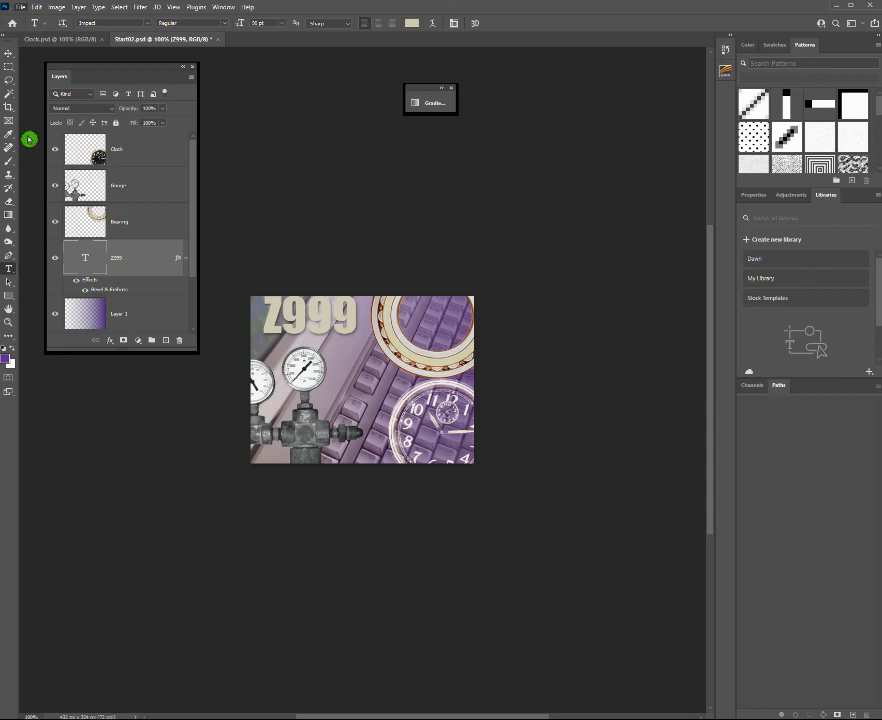
Examine the Save As file options and the available export choices for Start02.psd.
{"action": "key", "text": "ctrl+shift+s"}
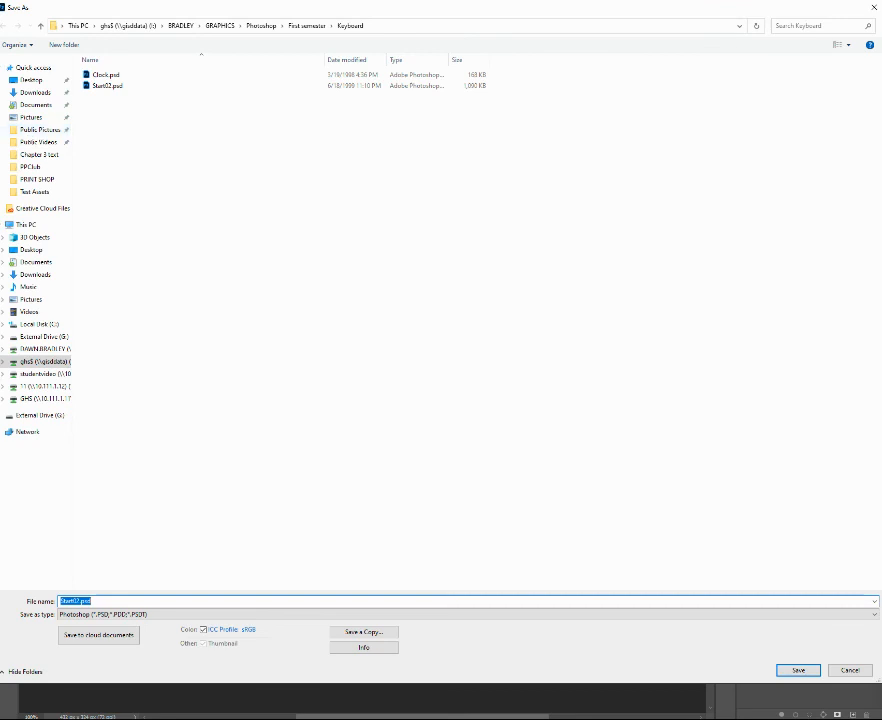
{"action": "left_click", "coordinate": [849, 670]}
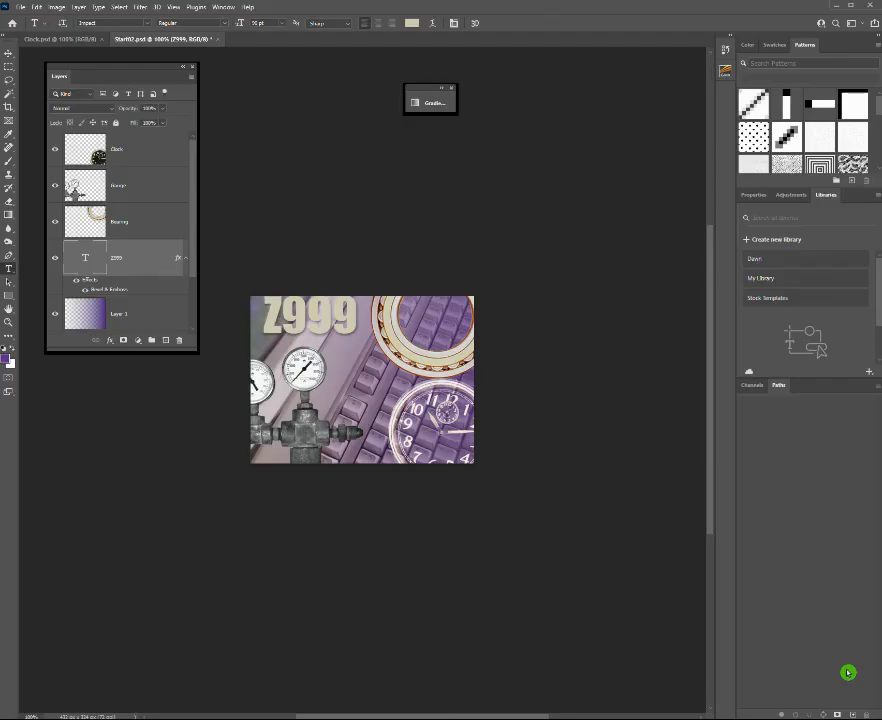
{"action": "left_click", "coordinate": [22, 9]}
{"action": "mouse_move", "coordinate": [60, 167]}
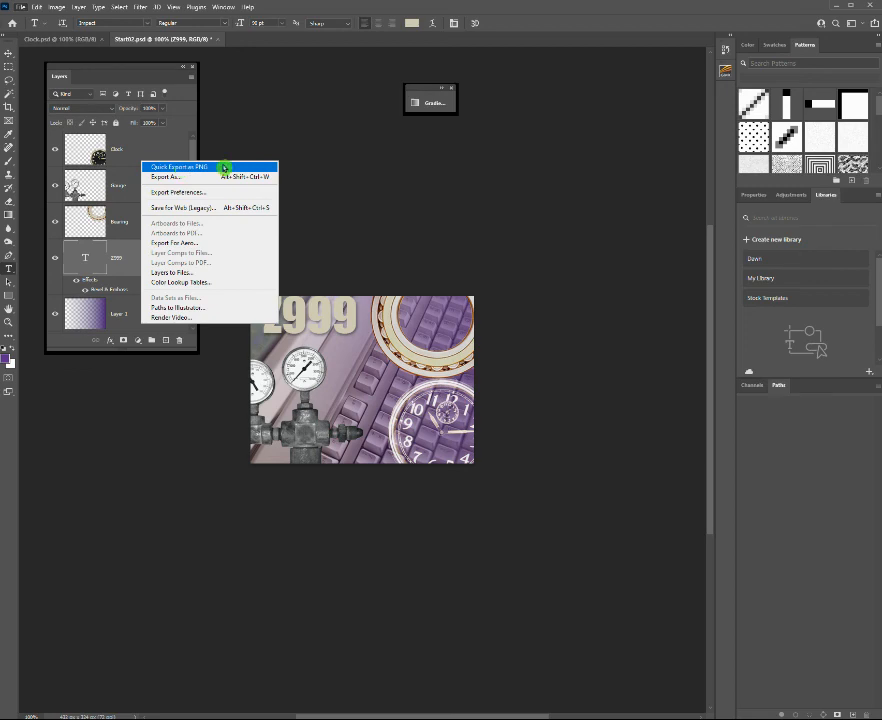
{"action": "left_click", "coordinate": [304, 172]}
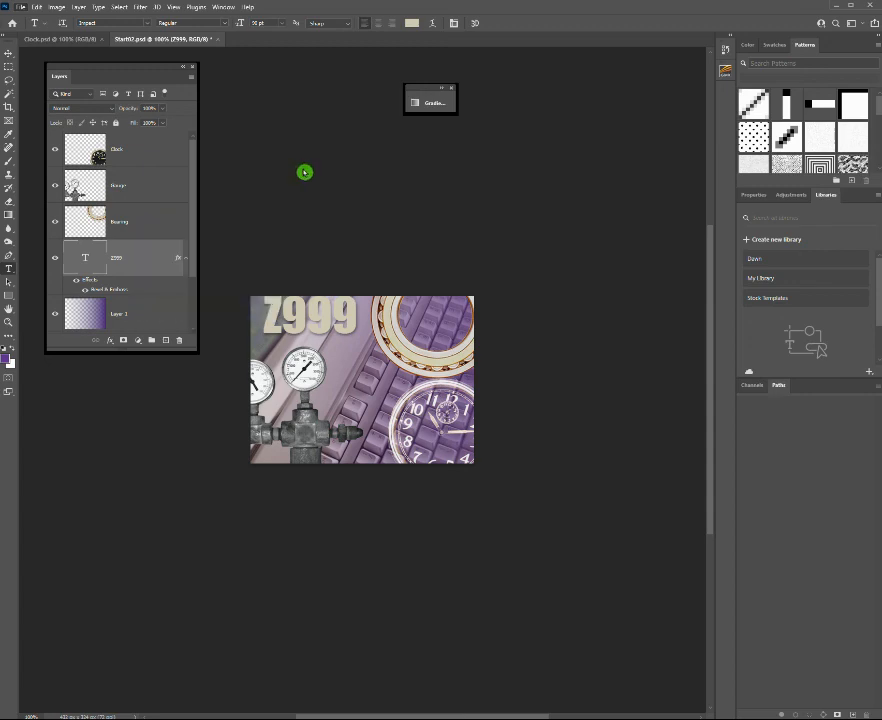